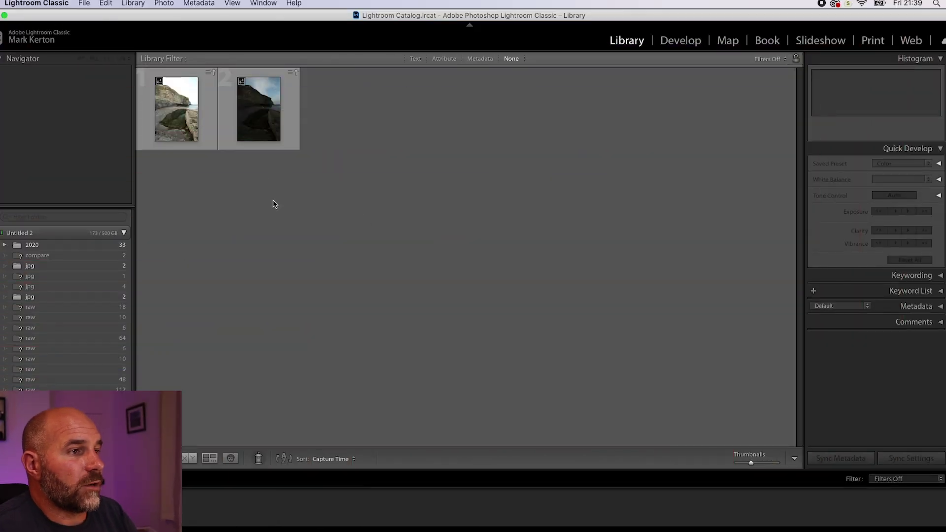
Open the bright IMG_5931 in Develop and compare it with the dark IMG_5932, ending on IMG_5932.
click(202, 115)
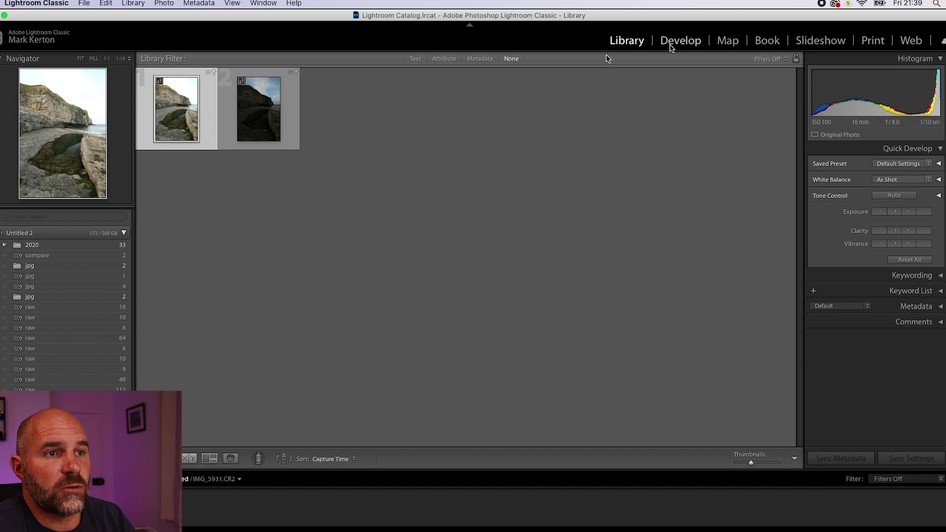
click(673, 44)
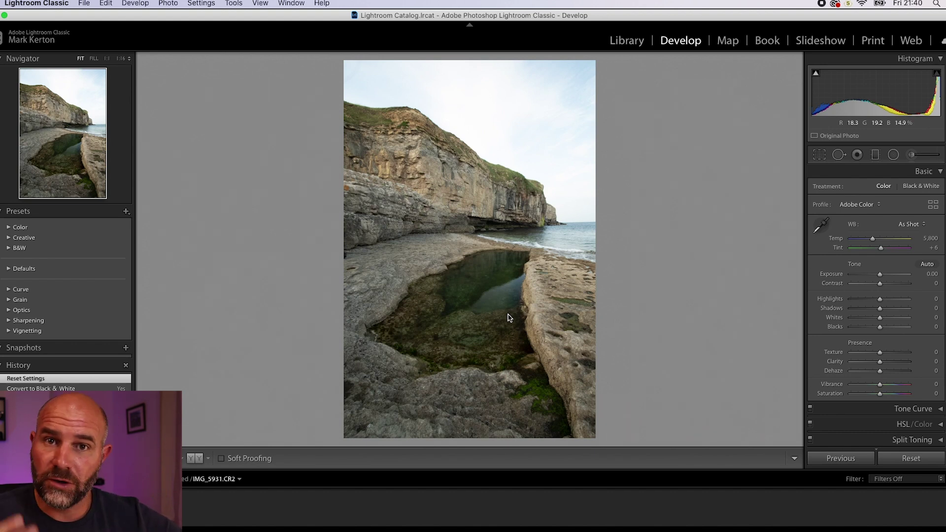
key(Right)
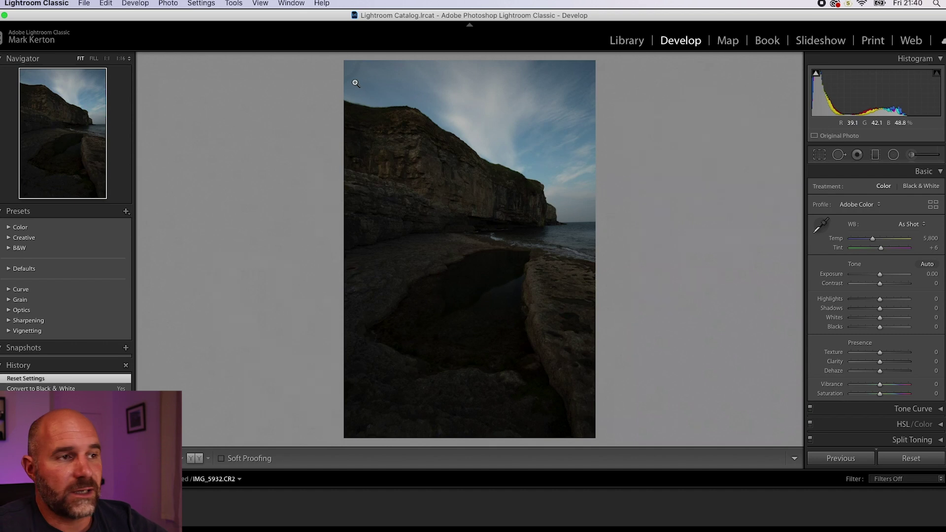
key(Left)
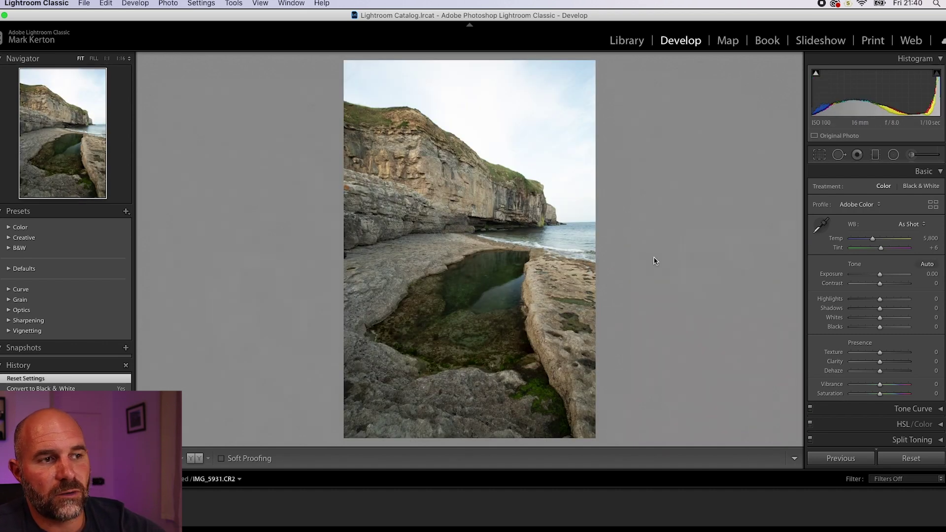
key(Right)
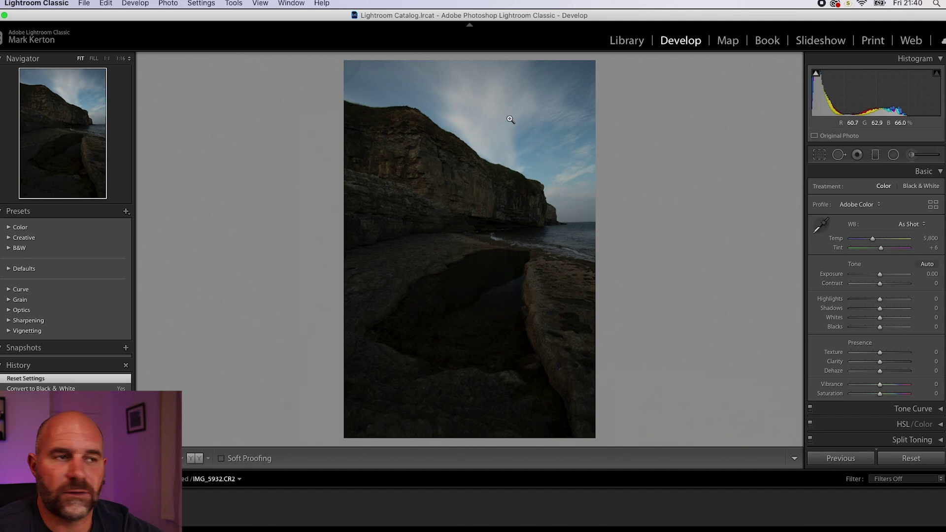
Select IMG_5931 and IMG_5932 in the Library grid and preview them as a Photo Merge HDR.
click(624, 42)
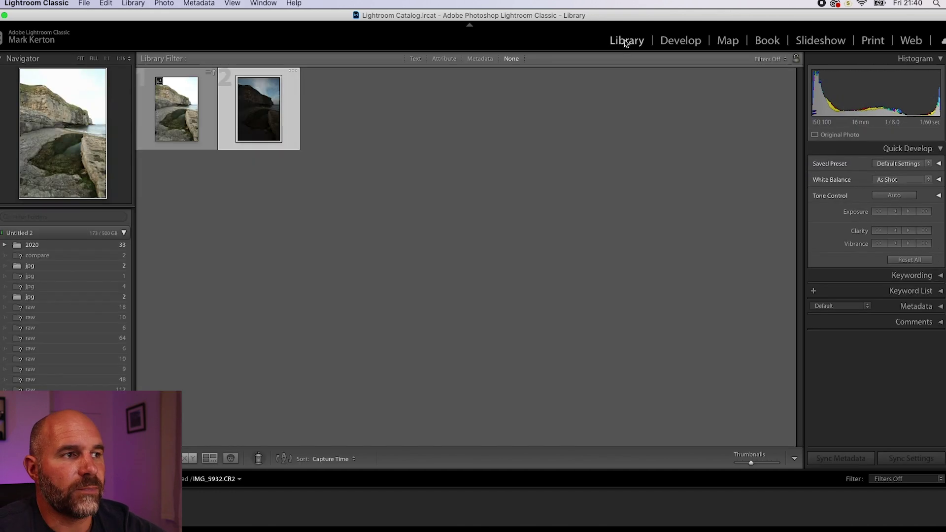
click(209, 104)
shift+click(232, 113)
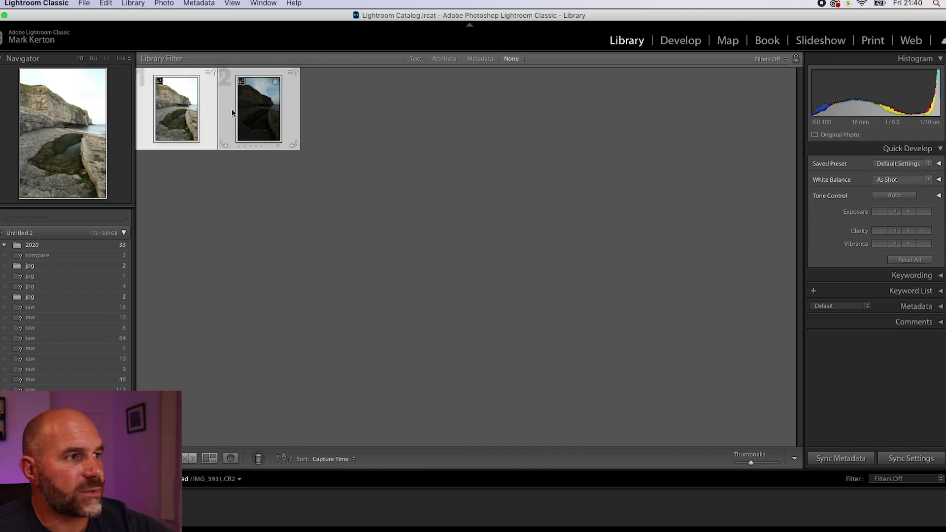
click(166, 5)
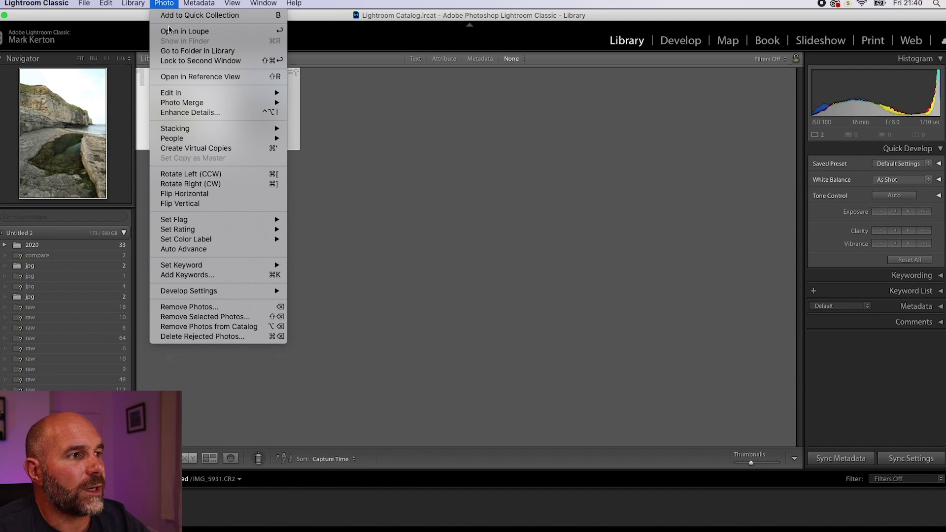
mouse_move(174, 104)
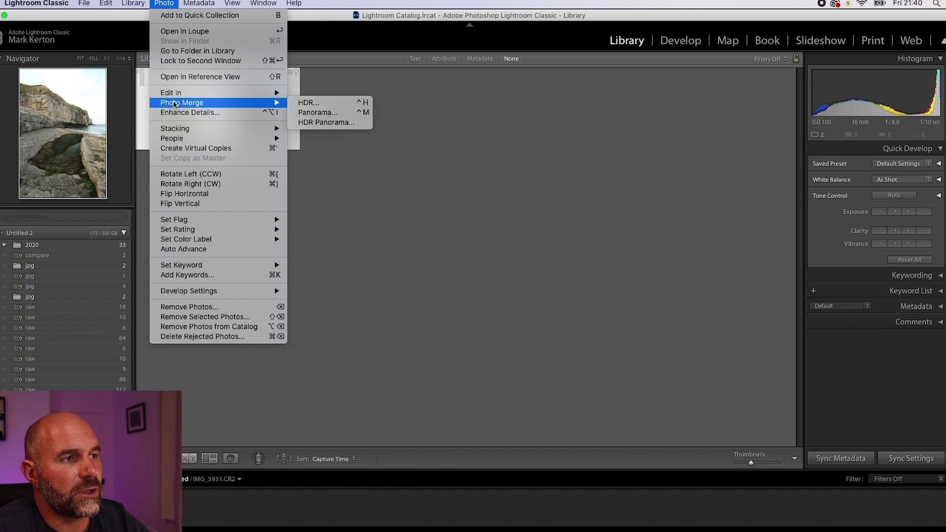
click(306, 105)
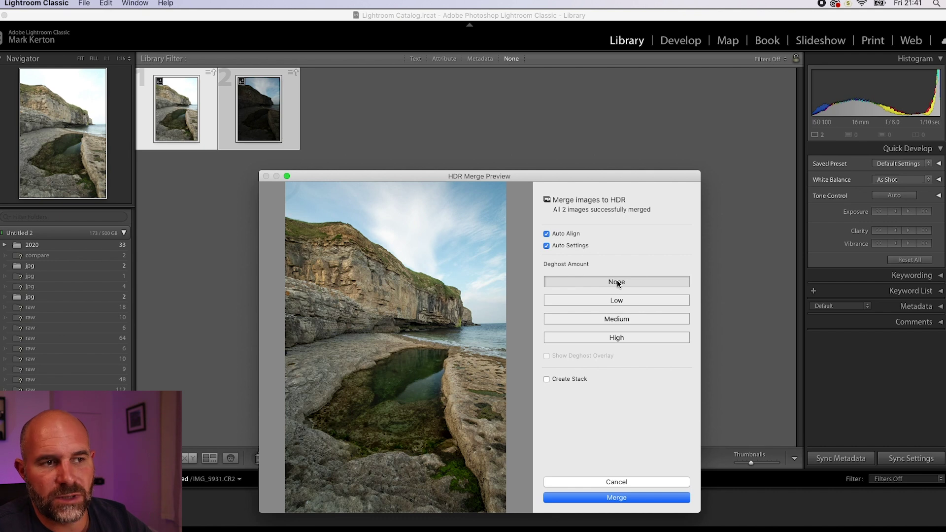
Merge the exposures into IMG_5931-HDR.dng and select the new HDR thumbnail.
click(616, 497)
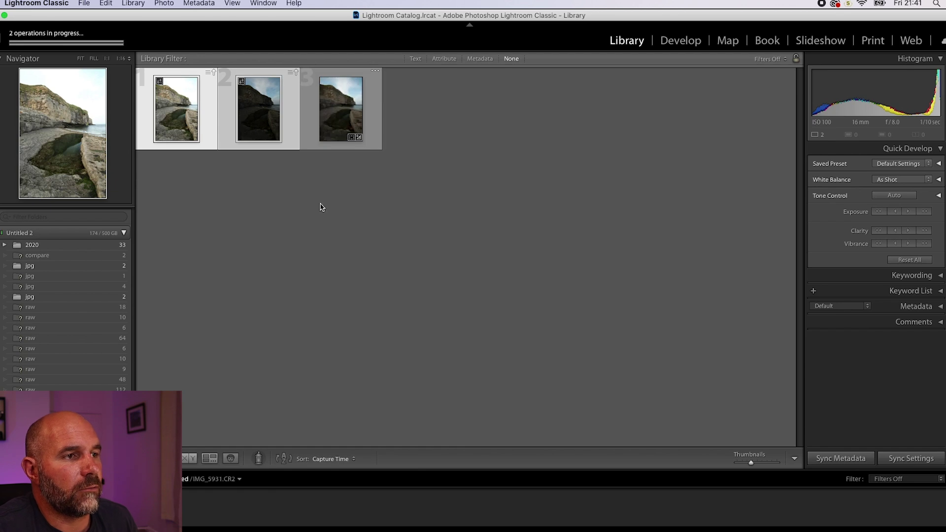
click(373, 133)
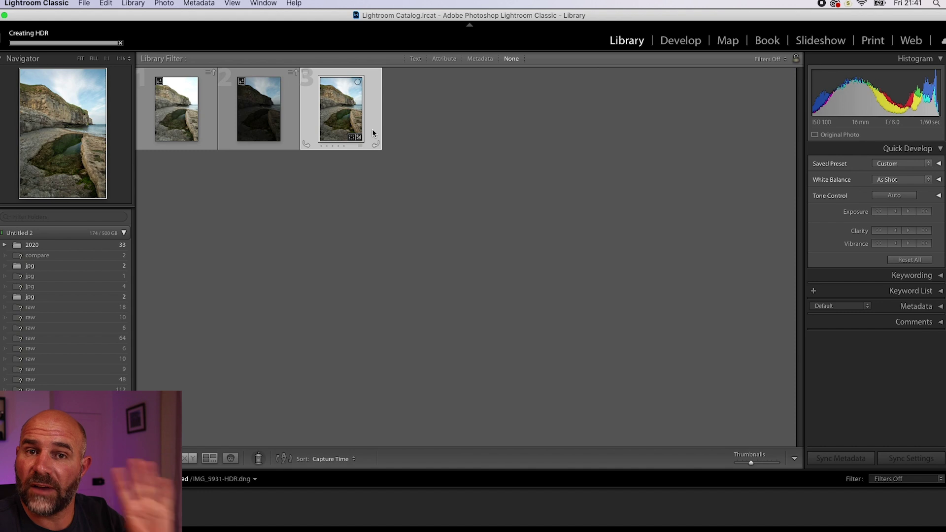
click(162, 3)
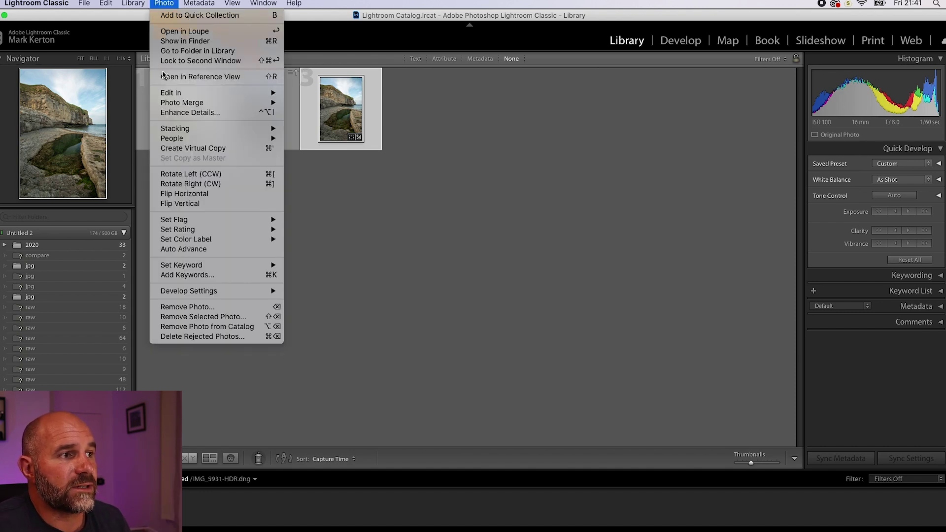
Send IMG_5931-HDR.dng to Adobe Photoshop 2020 via Edit In.
mouse_move(168, 96)
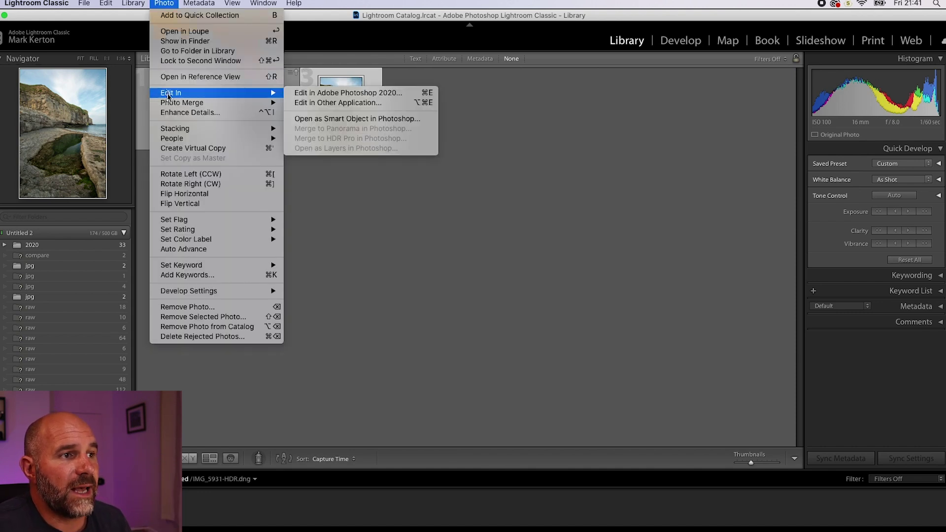
click(296, 94)
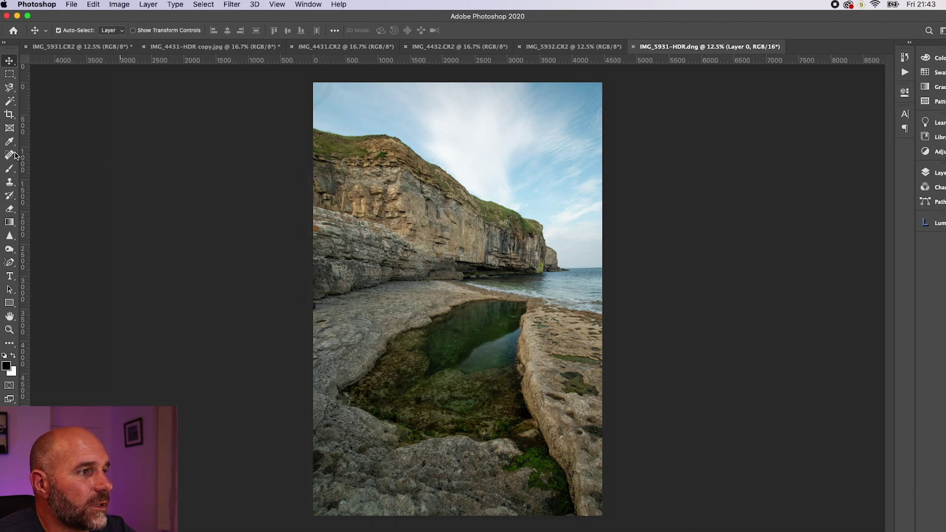
Heal the dark smudge in the top-left sky with a 175-size Spot Healing Brush.
click(9, 155)
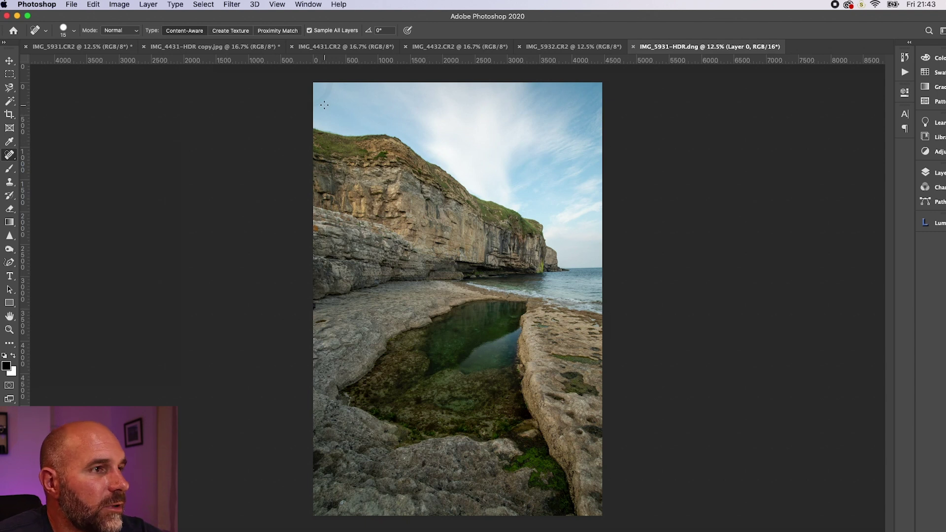
key(bracketright)
key(bracketright)
key(bracketright)
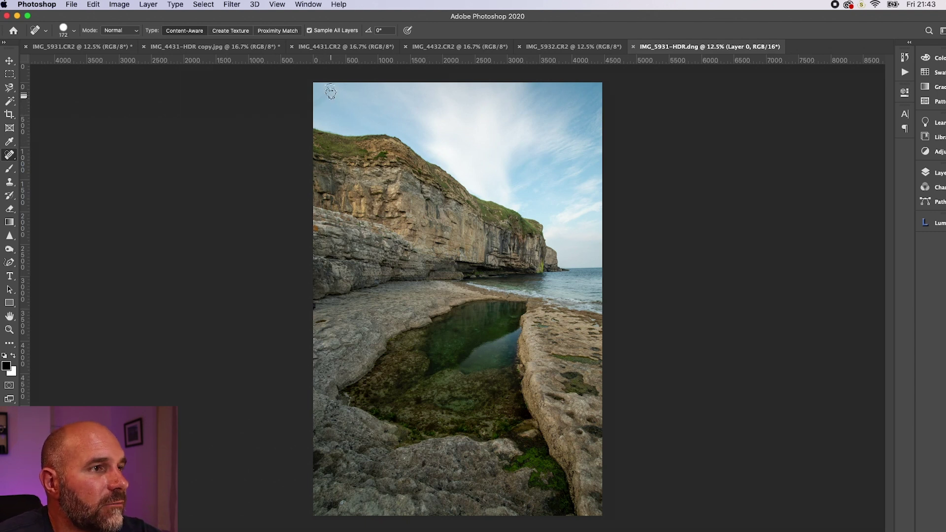
mouse_move(329, 86)
mouse_down()
mouse_move(319, 104)
mouse_move(258, 108)
mouse_up()
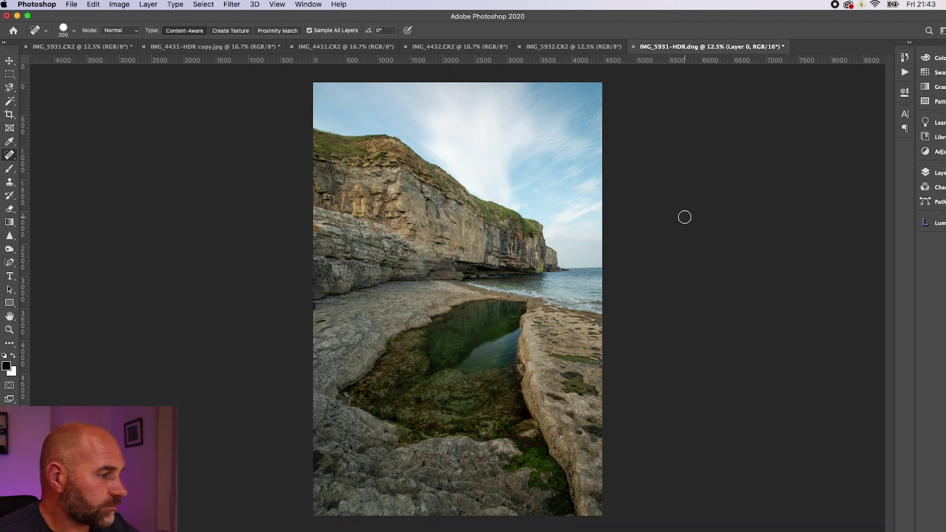
Apply Camera Raw Filter with Highlights -86, Shadows +22, Blacks -26, Clarity +35, Dehaze +16.
key(super+shift+a)
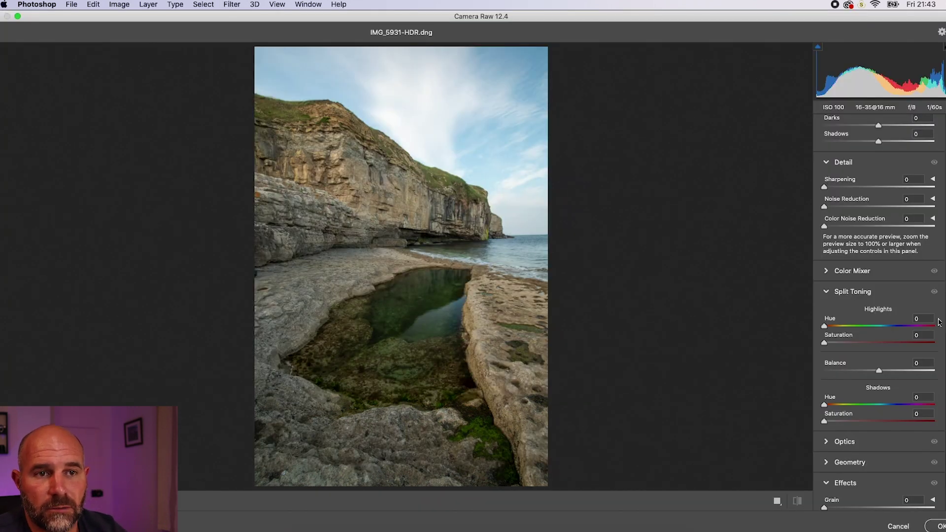
scroll(907, 230, up, 15)
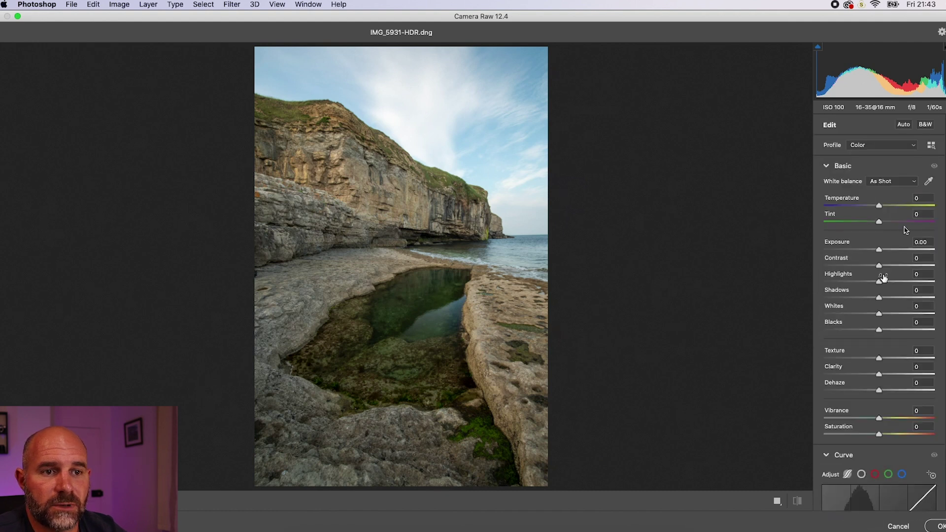
drag(879, 282, 832, 283)
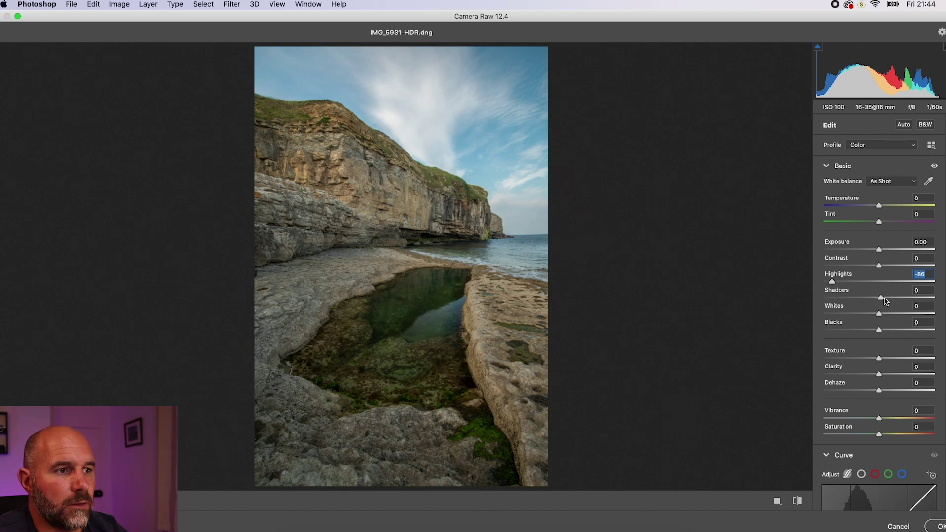
drag(885, 301, 866, 335)
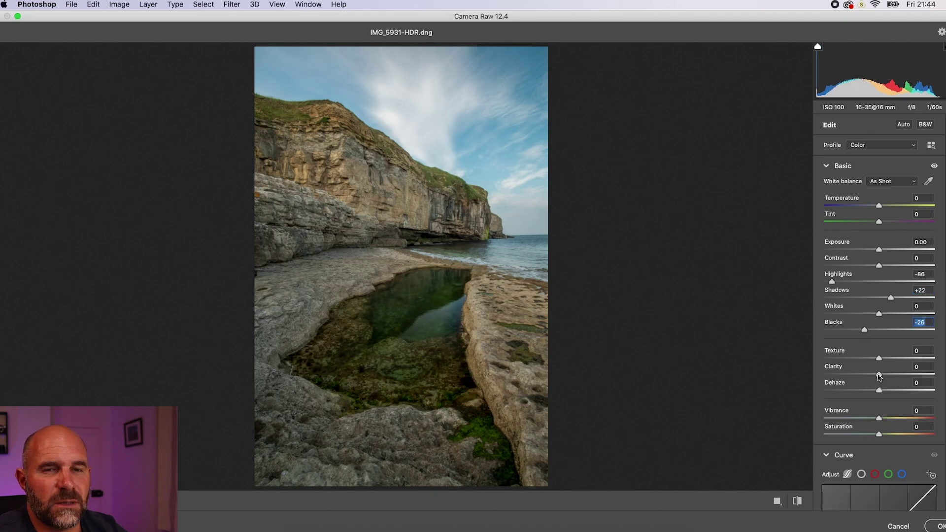
mouse_move(879, 377)
mouse_down()
mouse_move(902, 377)
mouse_move(888, 392)
mouse_up()
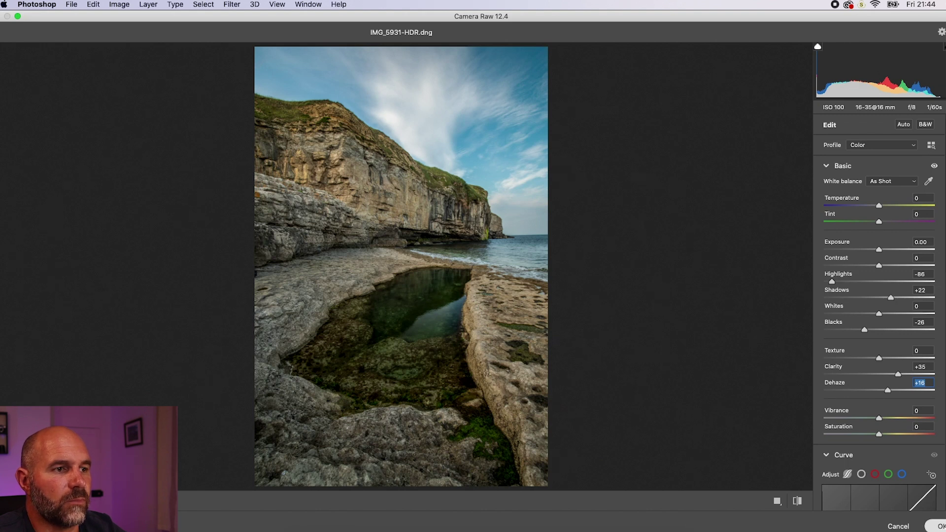
click(935, 525)
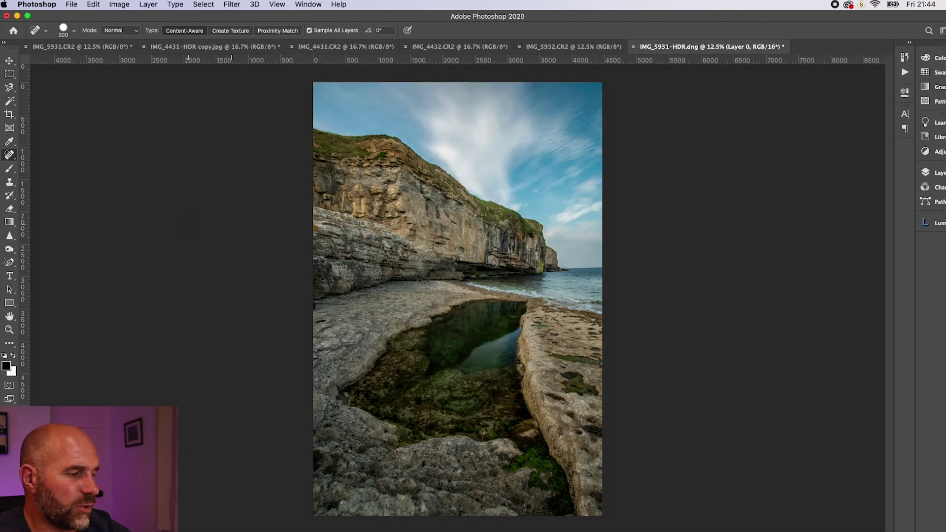
Apply Levels with the white point at 241 and midtones at 1.07.
key(super+m)
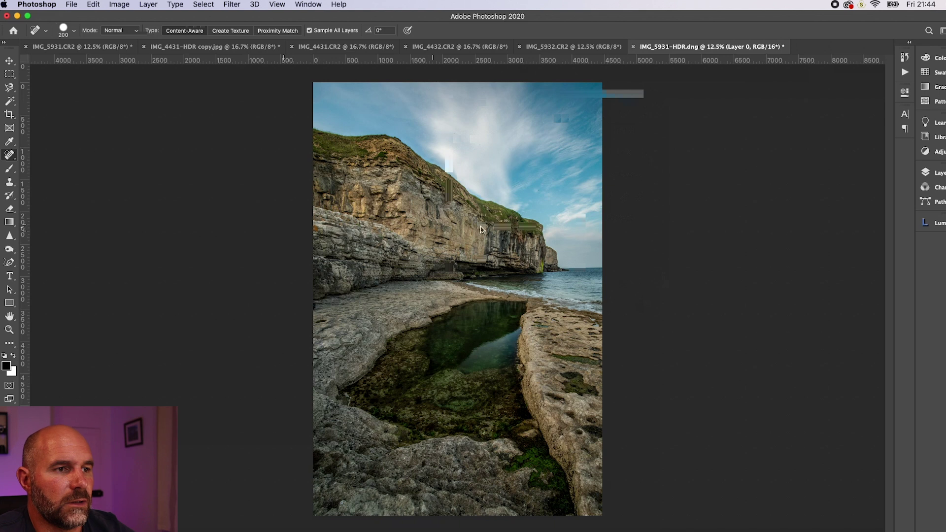
drag(583, 209, 577, 209)
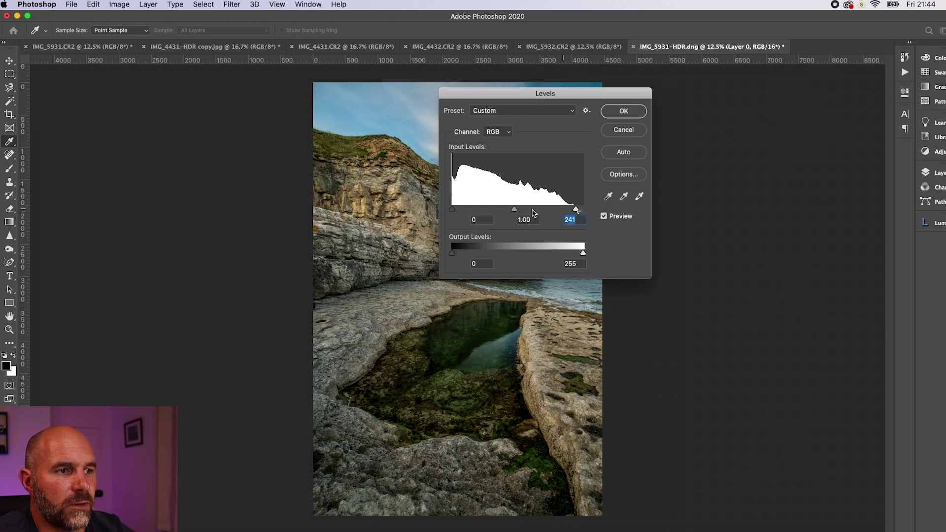
drag(514, 209, 511, 209)
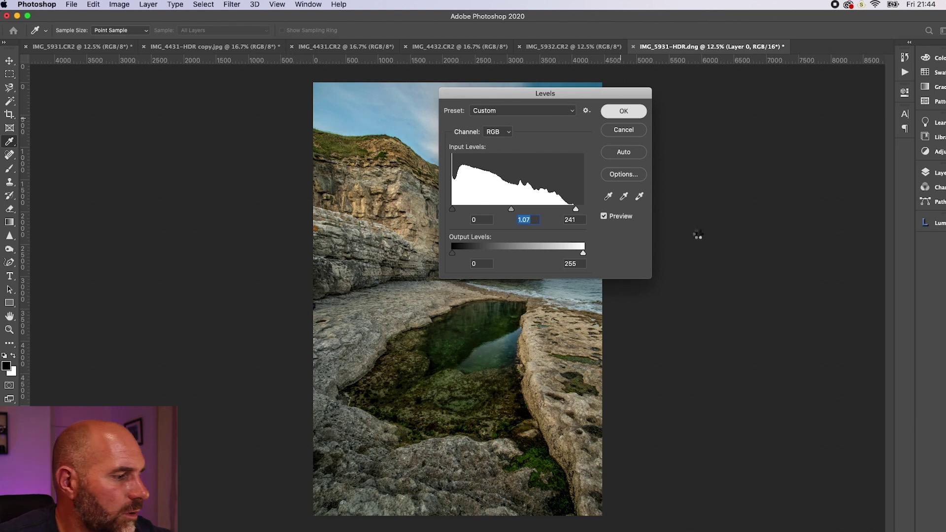
key(Return)
Apply Hue/Saturation with Master saturation about +8 and Yellows saturation +17.
key(super+u)
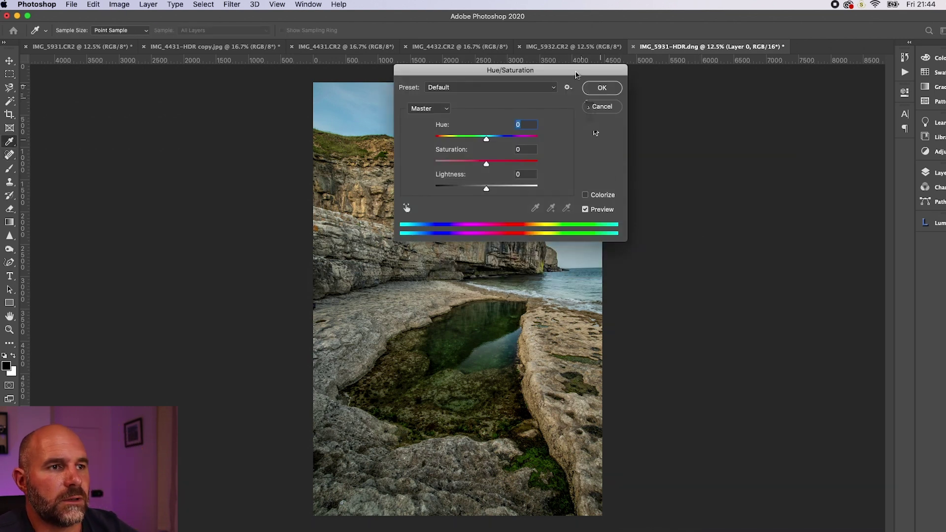
drag(576, 74, 795, 137)
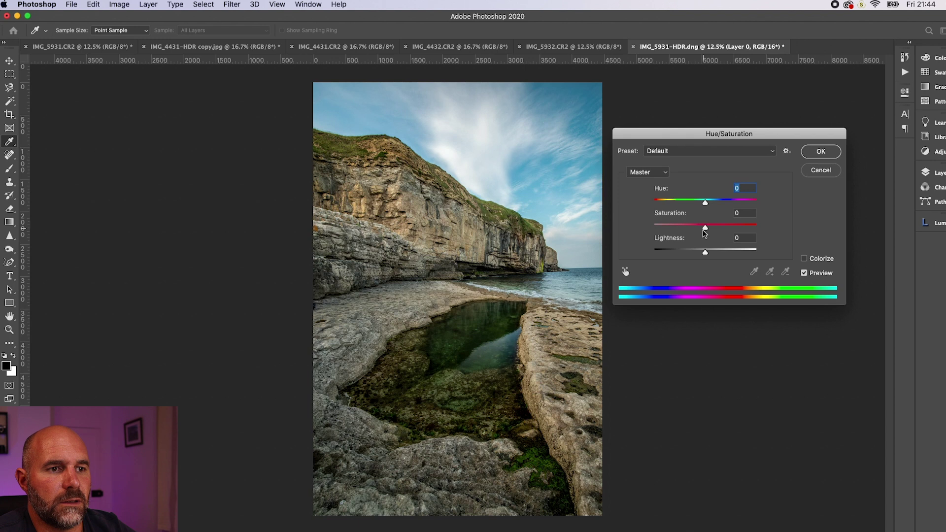
drag(706, 230, 710, 232)
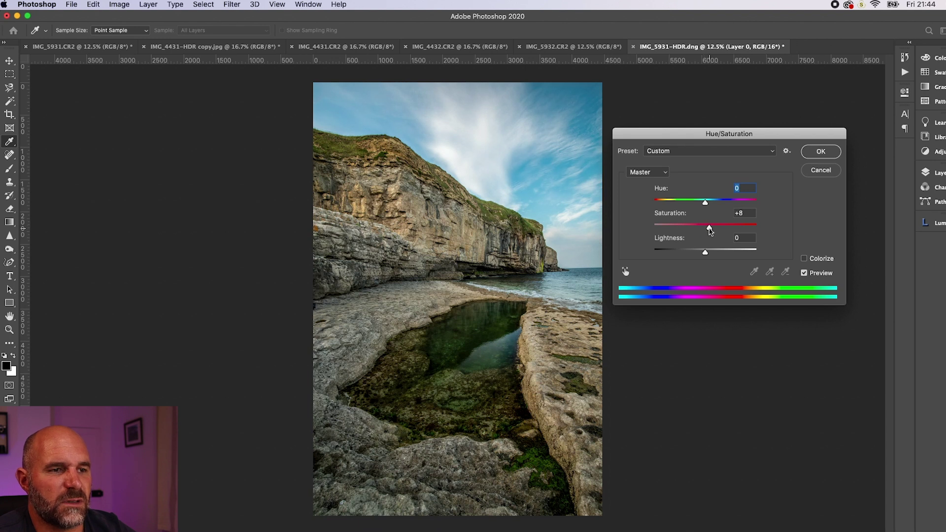
click(655, 174)
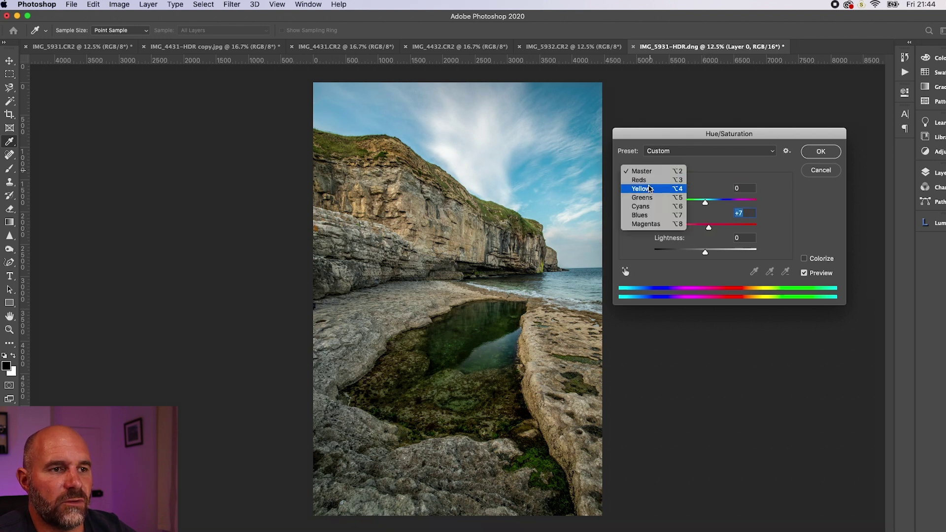
click(658, 188)
drag(708, 231, 714, 232)
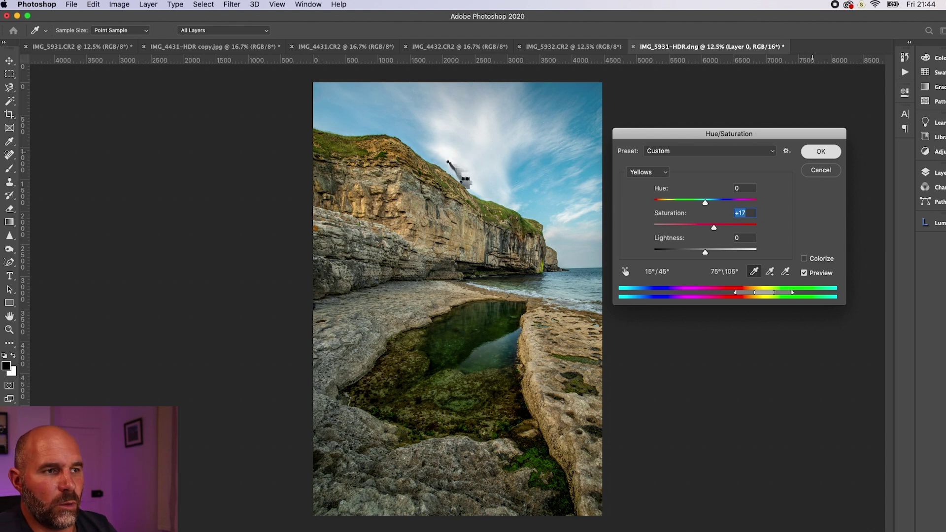
key(Return)
key(j)
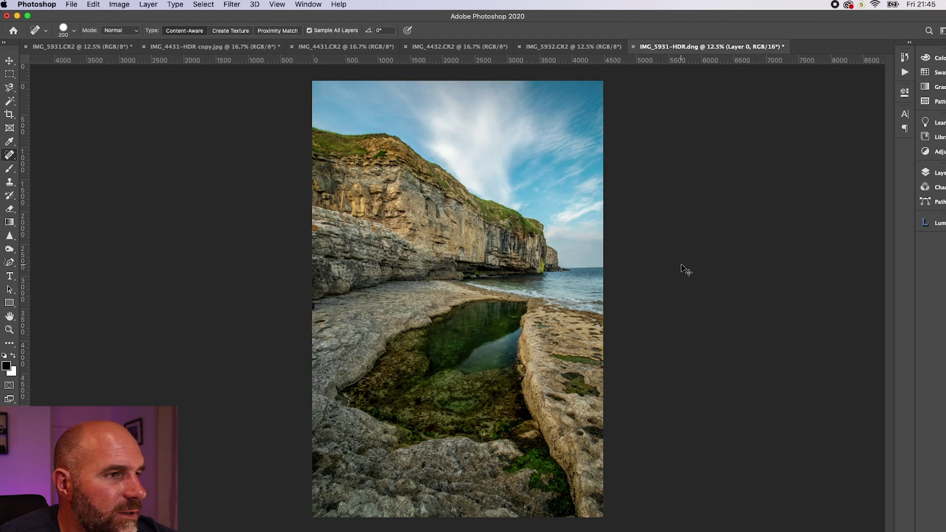
Zoom to 50% and spot-heal the small specks in the sky.
key(super+equal)
key(super+equal)
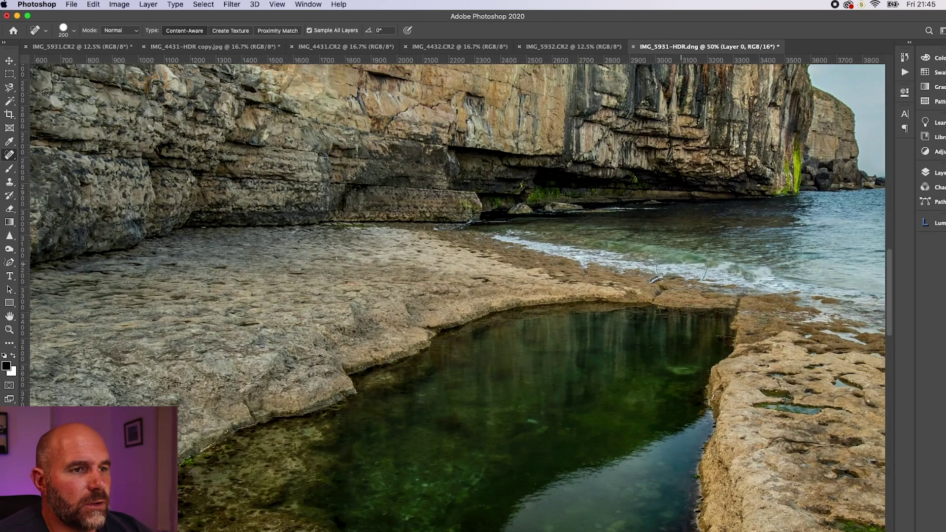
scroll(685, 270, up, 4)
scroll(683, 252, up, 5)
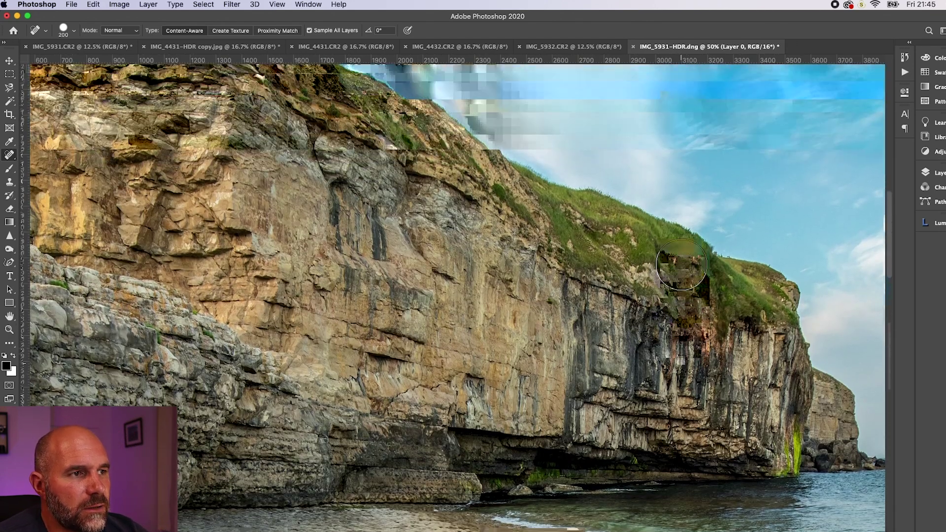
scroll(681, 264, up, 3)
scroll(681, 265, left, 4)
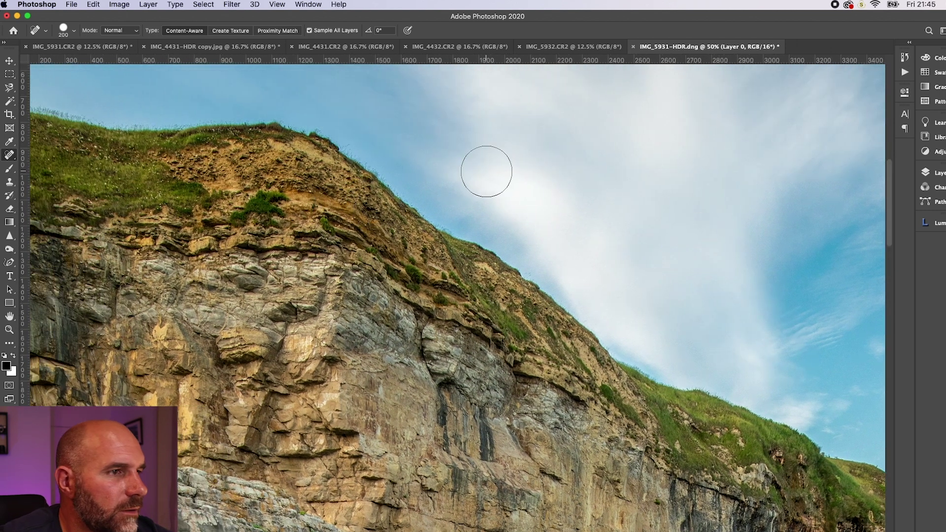
drag(486, 170, 484, 180)
key(bracketleft)
key(bracketleft)
key(bracketleft)
key(bracketleft)
key(bracketleft)
key(bracketleft)
key(bracketleft)
click(485, 206)
Heal the dark fringe on the cliff edge and clifftop grass, and show the Lumenzia panel.
key(bracketleft)
key(bracketleft)
key(bracketleft)
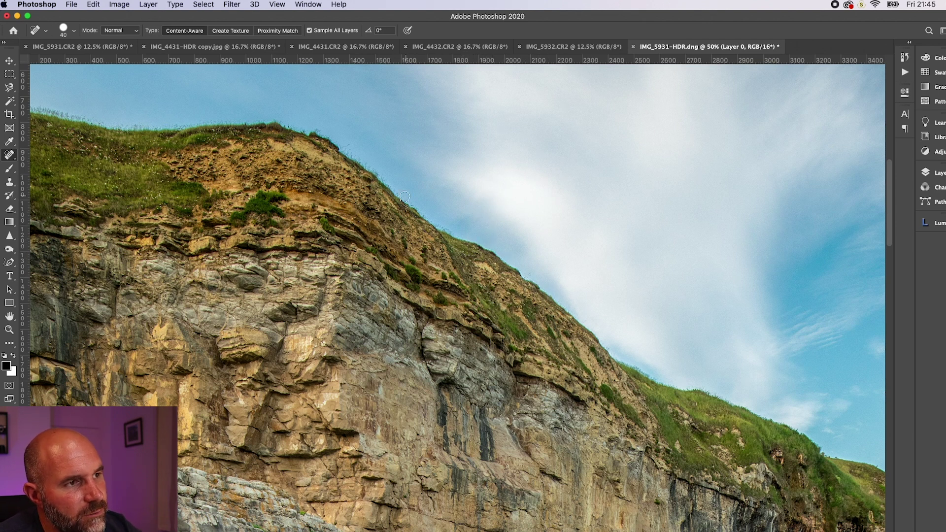
drag(325, 135, 323, 134)
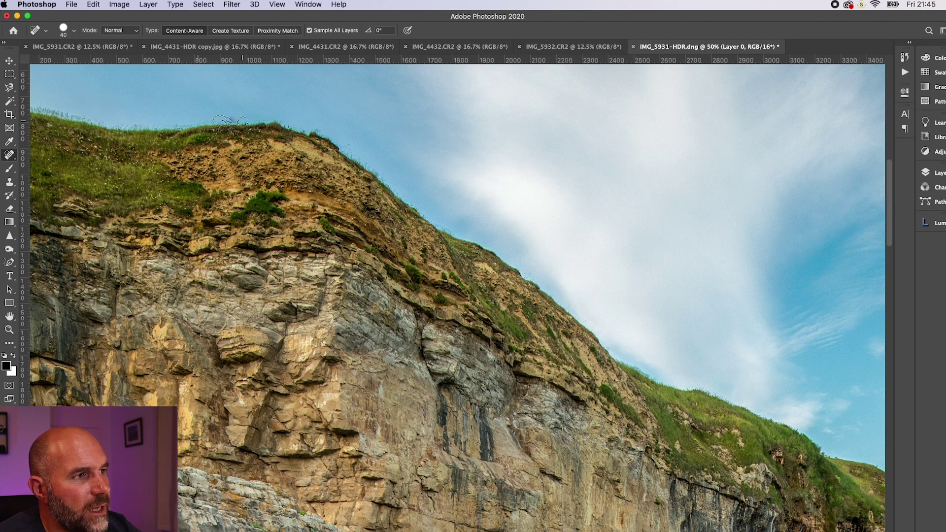
drag(78, 118, 54, 117)
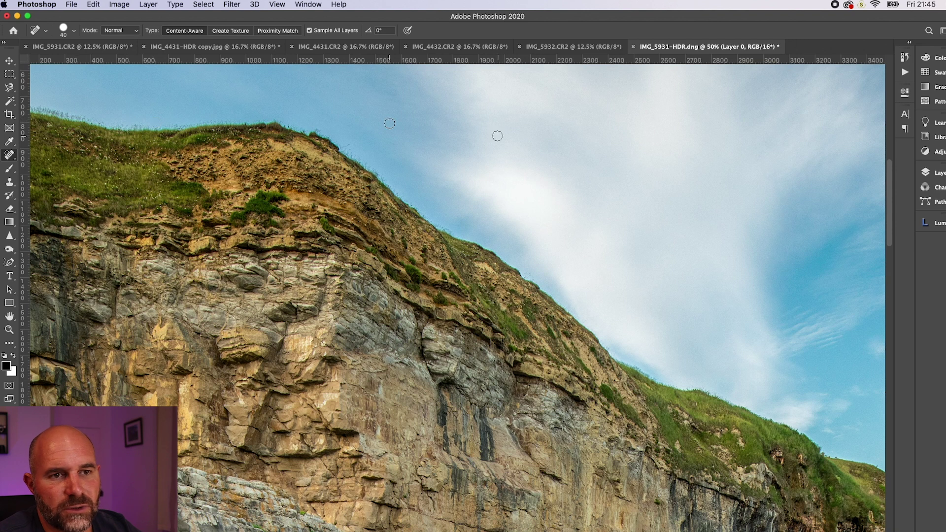
click(934, 226)
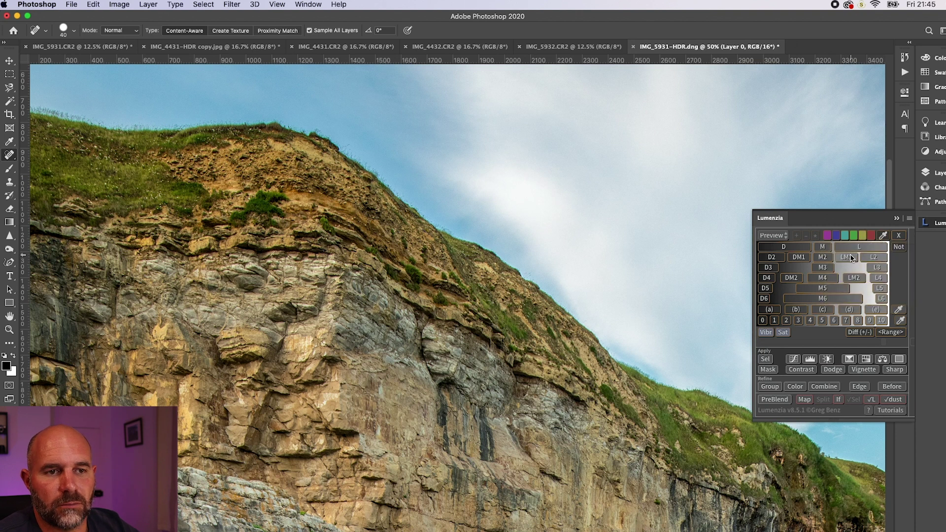
Add a Lumenzia D2 Dodge/Burn layer and paint along the cliff skyline's dark halo.
click(770, 260)
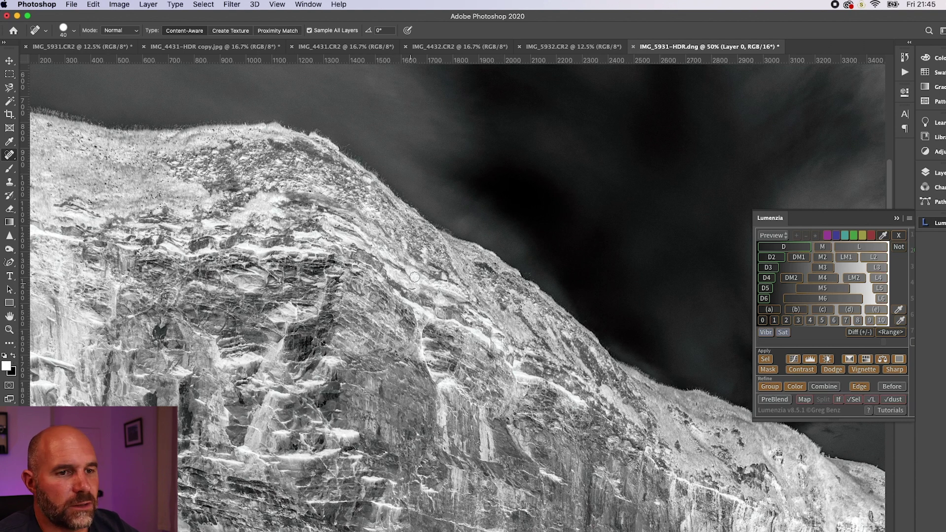
click(832, 371)
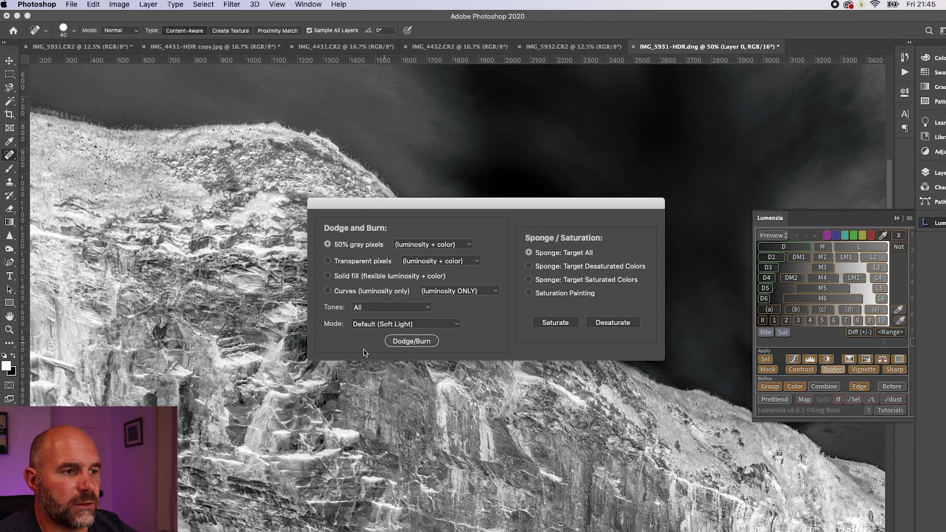
click(400, 341)
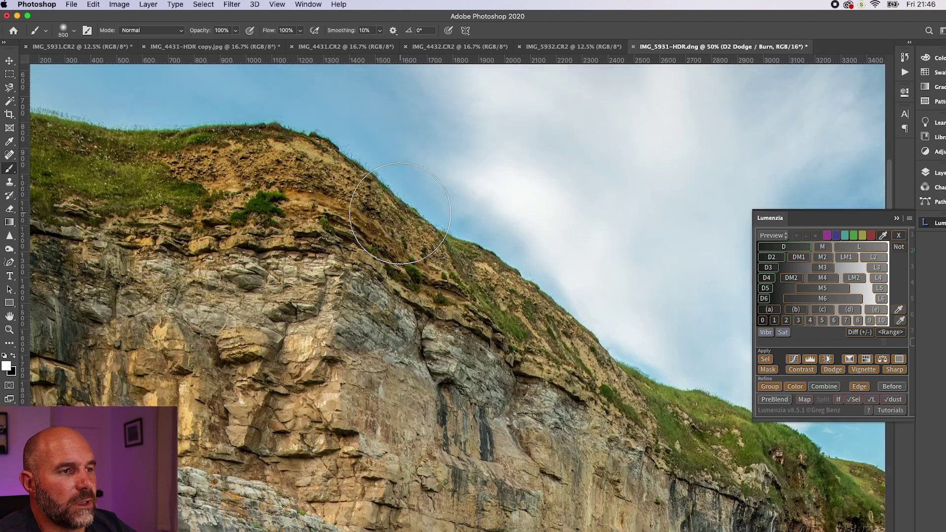
key(bracketleft)
key(bracketleft)
key(bracketleft)
key(bracketleft)
key(bracketleft)
key(bracketleft)
key(bracketleft)
key(bracketleft)
key(bracketleft)
key(bracketleft)
key(bracketleft)
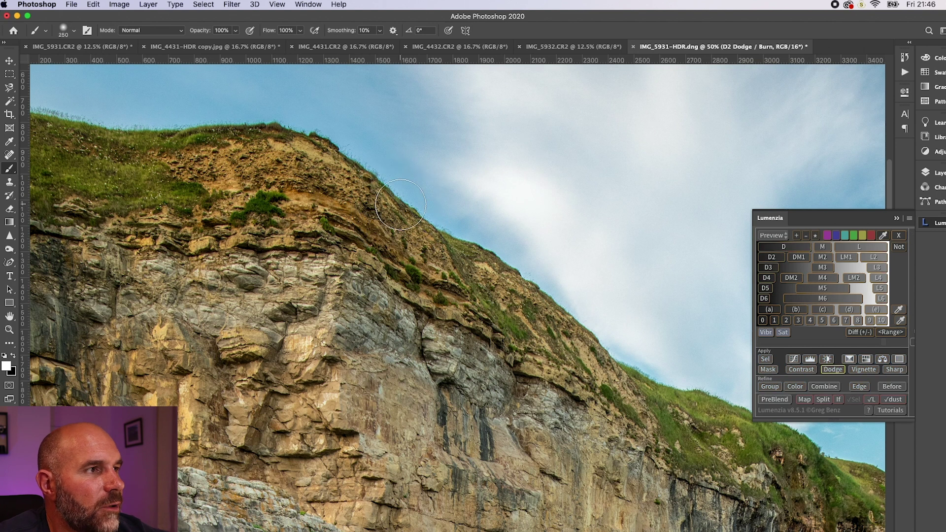
mouse_move(401, 199)
mouse_down()
mouse_move(314, 136)
mouse_move(275, 125)
mouse_move(121, 123)
mouse_up()
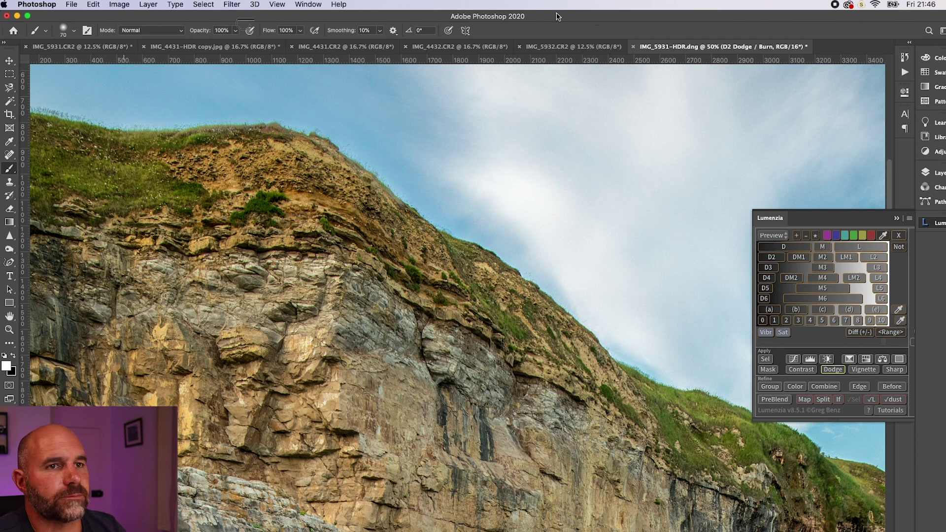
Turn off Wi-Fi, undo the bad stroke, and repaint the ridge edge at 45% brush opacity.
click(875, 5)
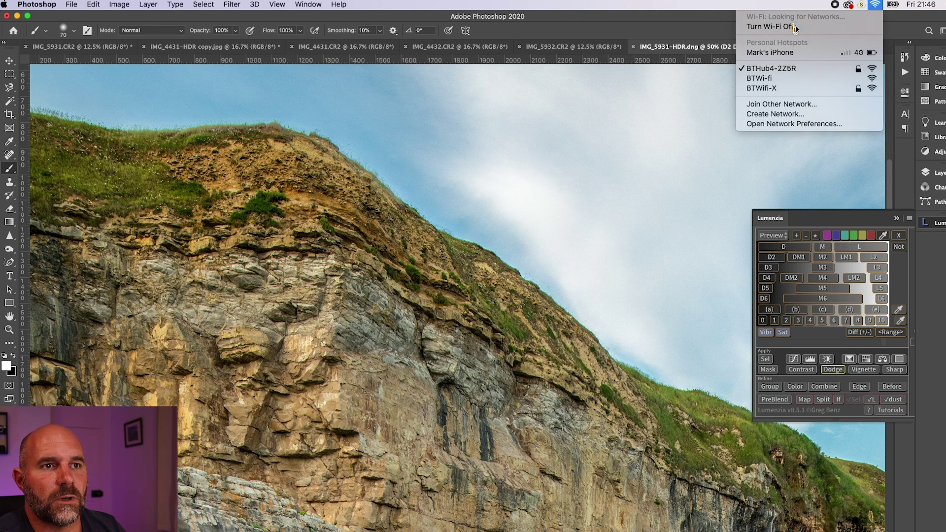
click(795, 29)
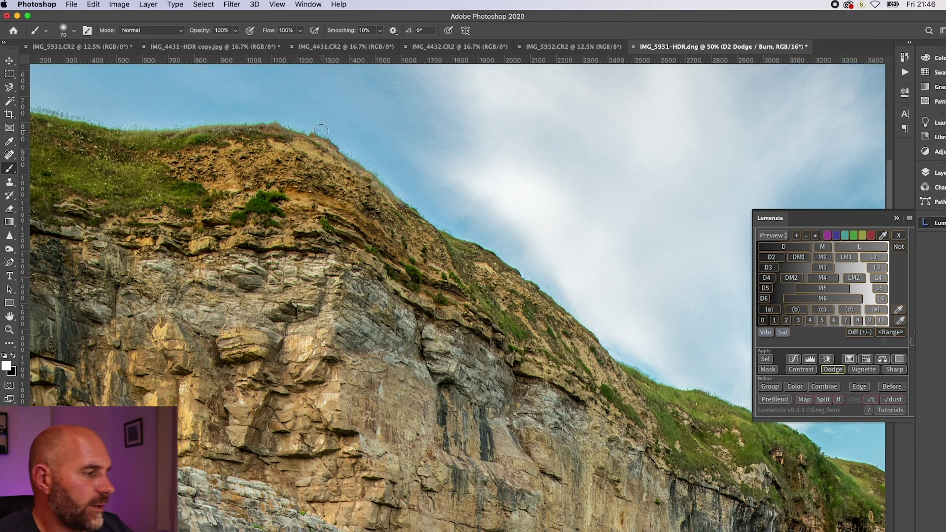
key(super+z)
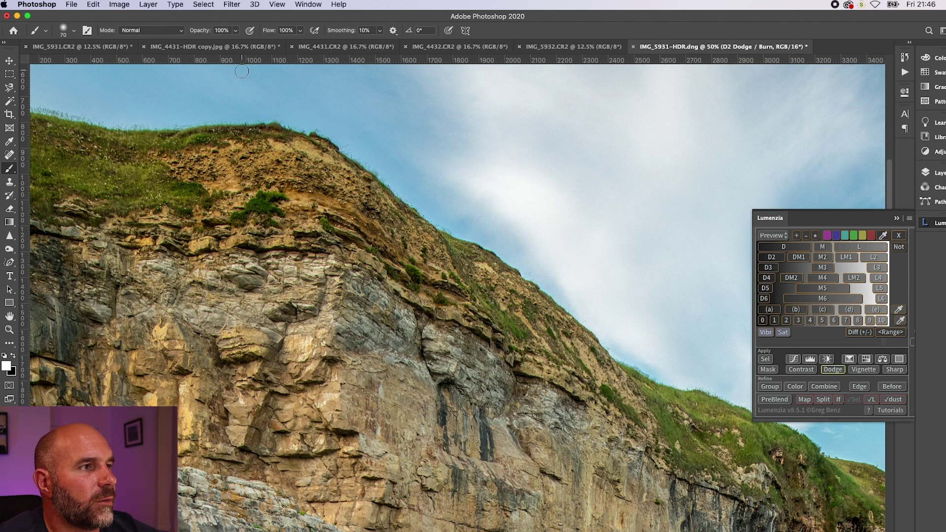
click(235, 30)
drag(237, 44, 210, 45)
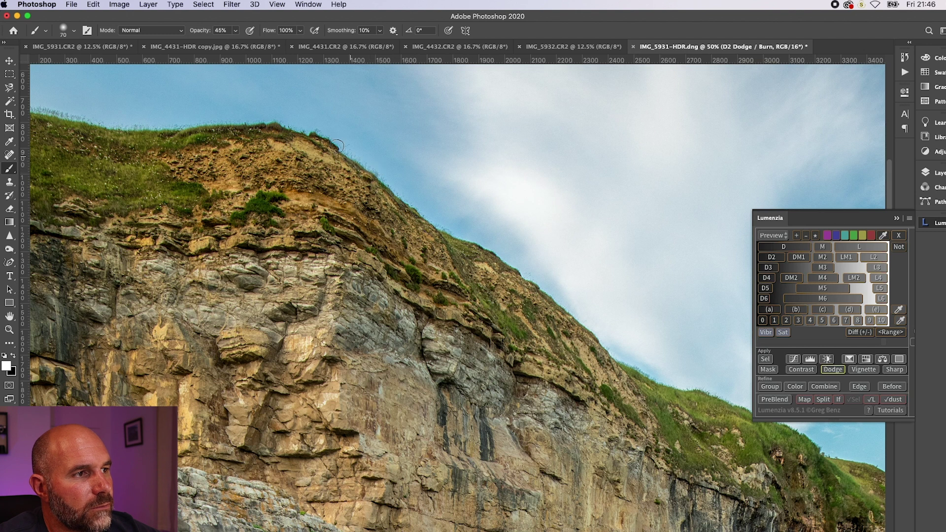
drag(332, 145, 215, 123)
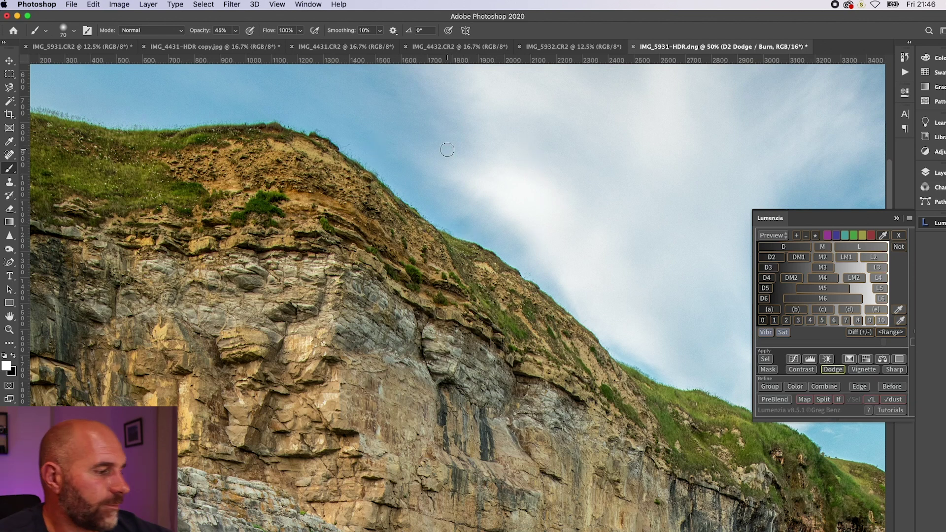
key(super+minus)
key(super+minus)
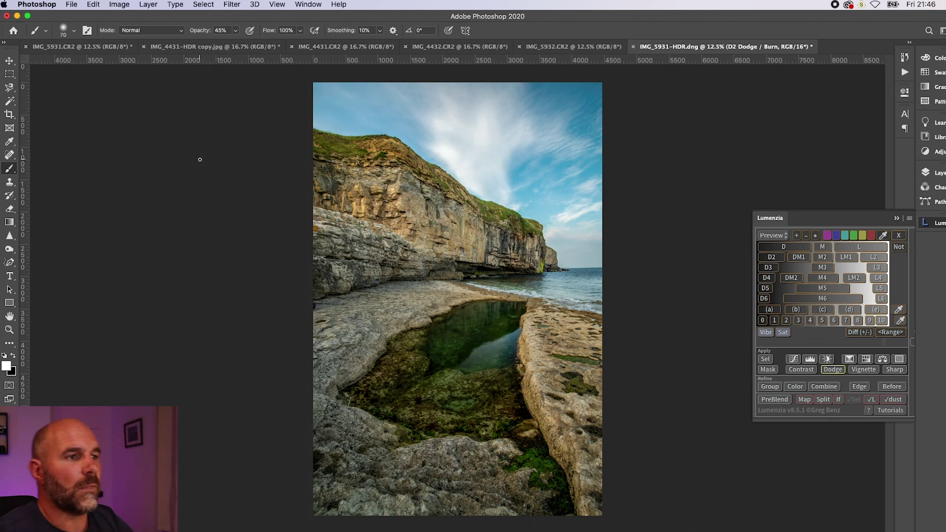
click(336, 53)
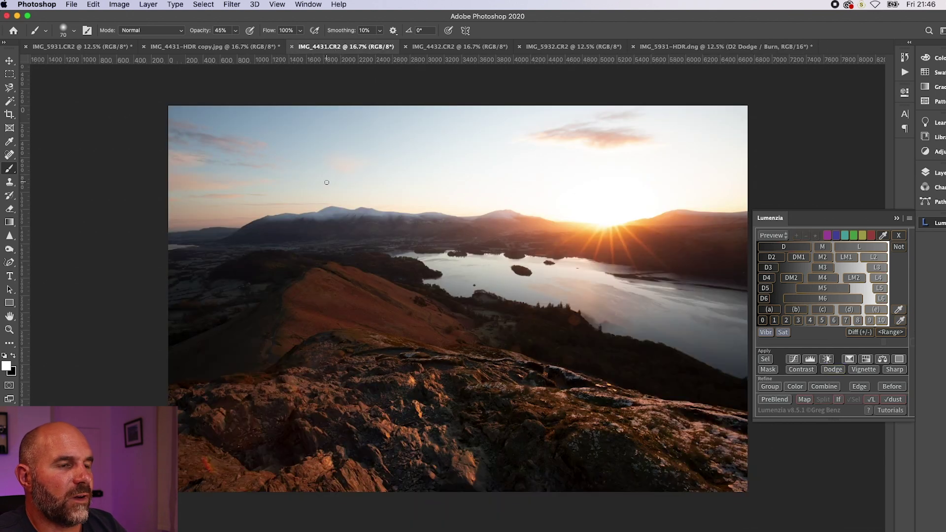
click(216, 48)
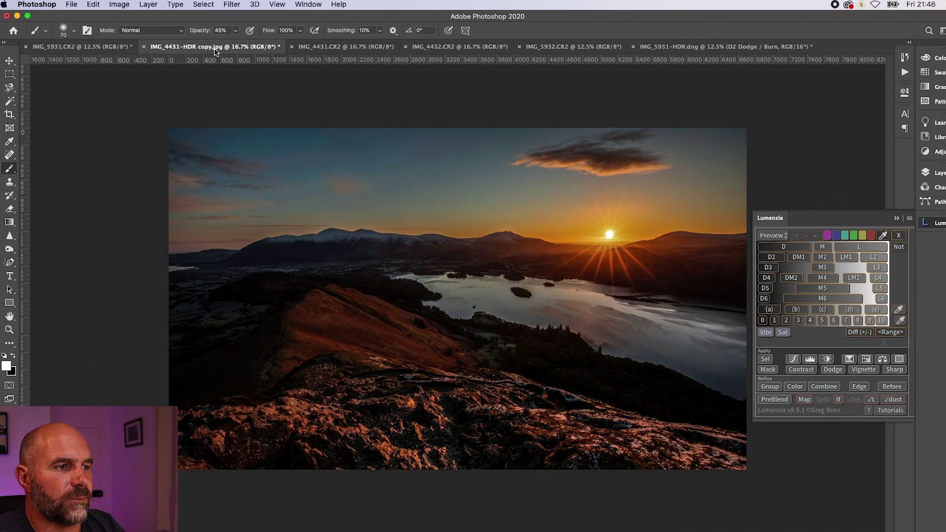
click(95, 49)
click(251, 47)
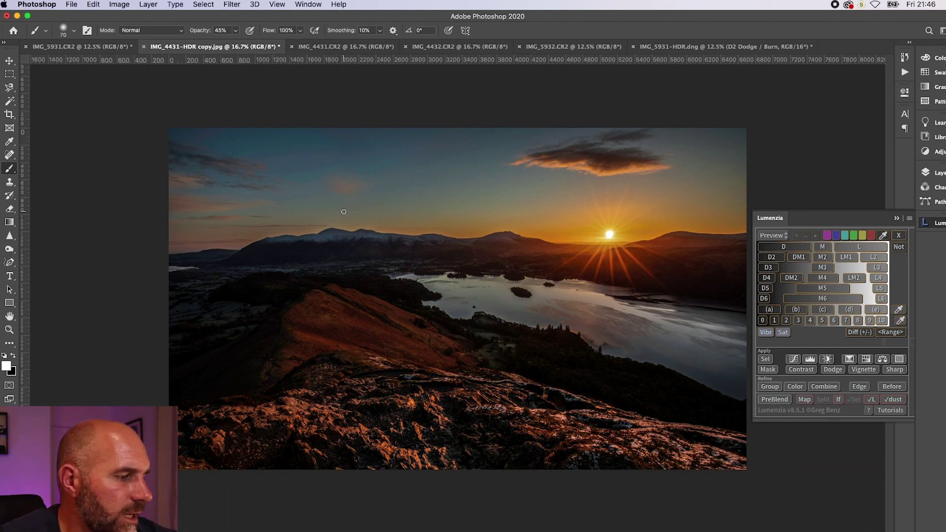
key(super+equal)
key(super+equal)
key(super+equal)
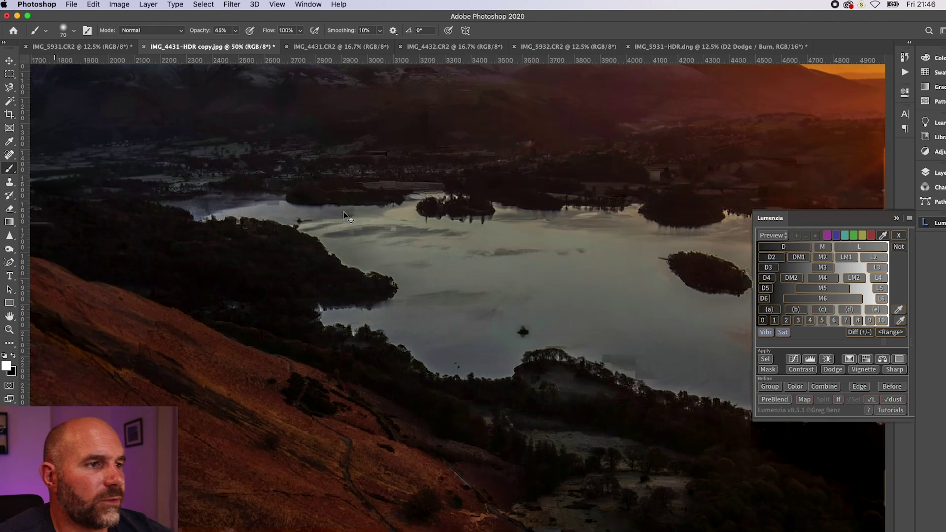
key(super+equal)
scroll(343, 212, up, 3)
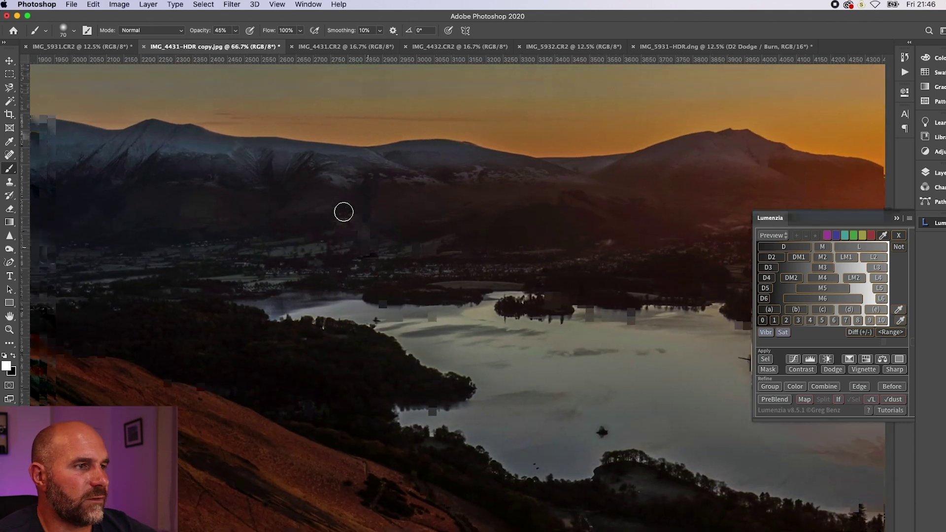
key(super+minus)
key(super+minus)
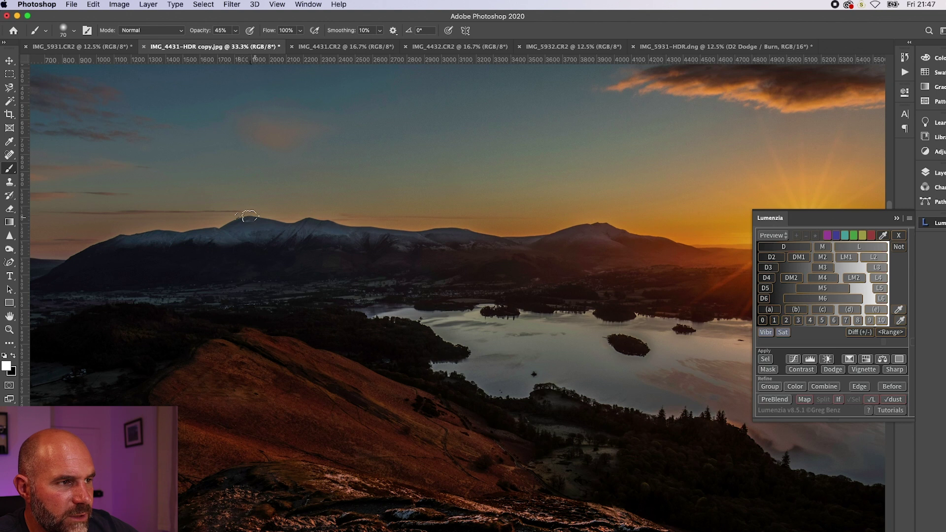
mouse_move(249, 216)
mouse_down()
mouse_move(243, 227)
mouse_move(274, 224)
mouse_move(268, 230)
mouse_up()
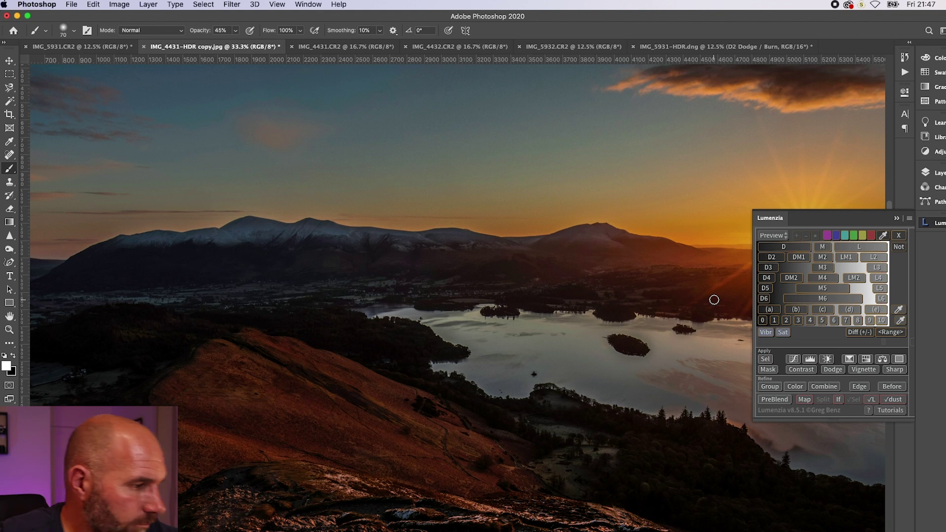
key(super+minus)
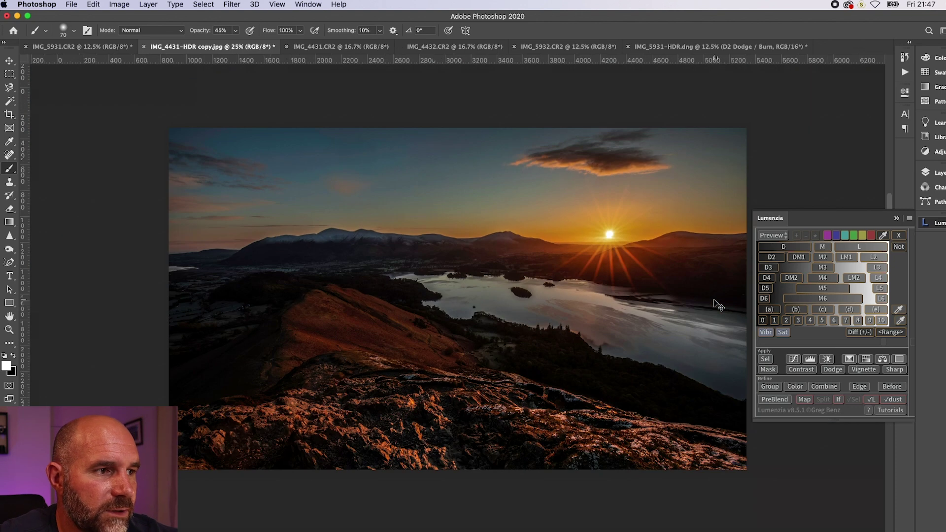
key(super+minus)
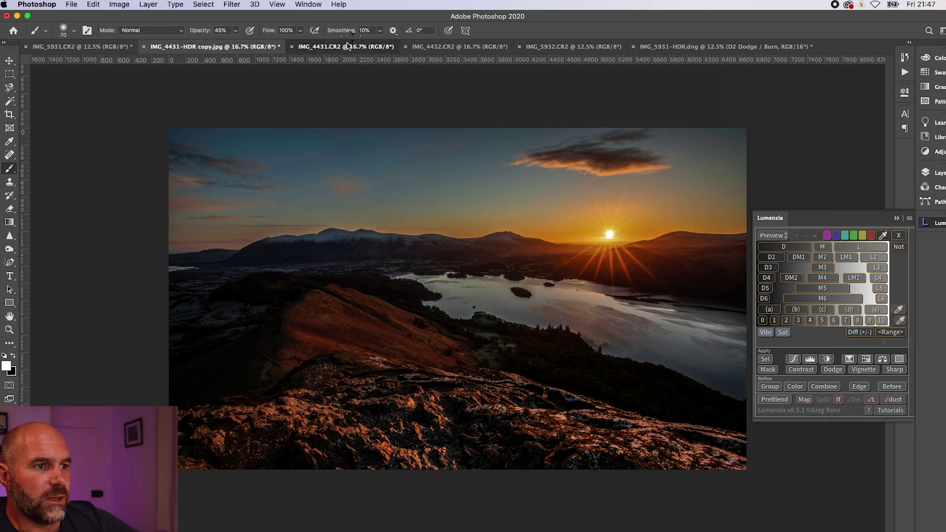
Compare IMG_4431, IMG_4432, the sunset HDR and IMG_5931, ending on dark exposure IMG_5932.CR2.
click(347, 46)
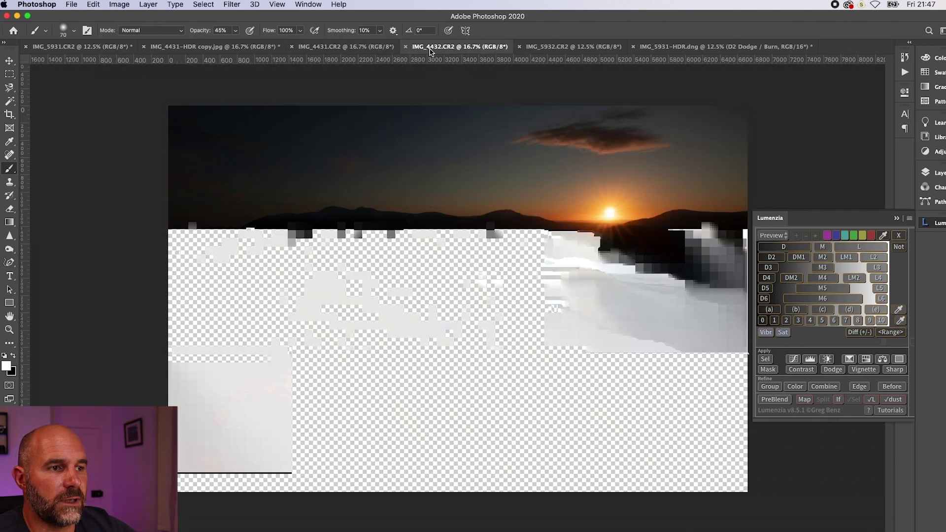
click(430, 47)
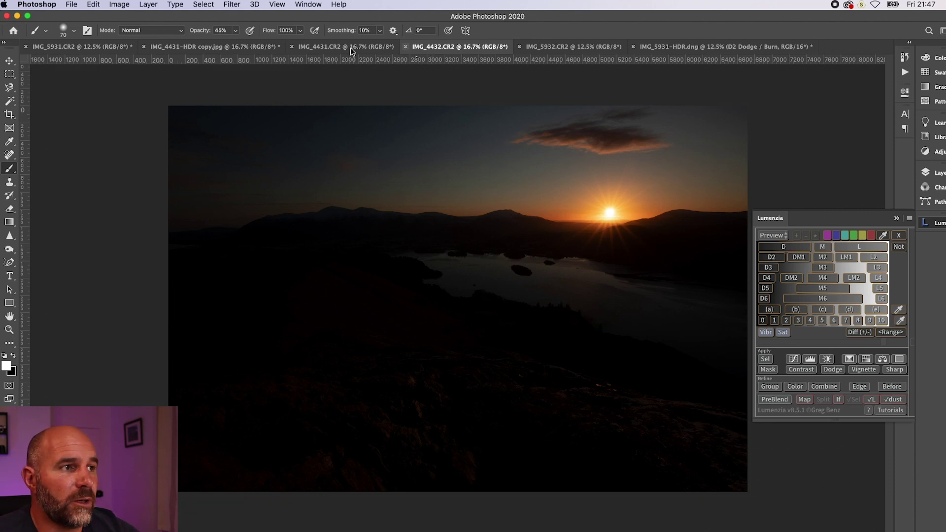
click(264, 49)
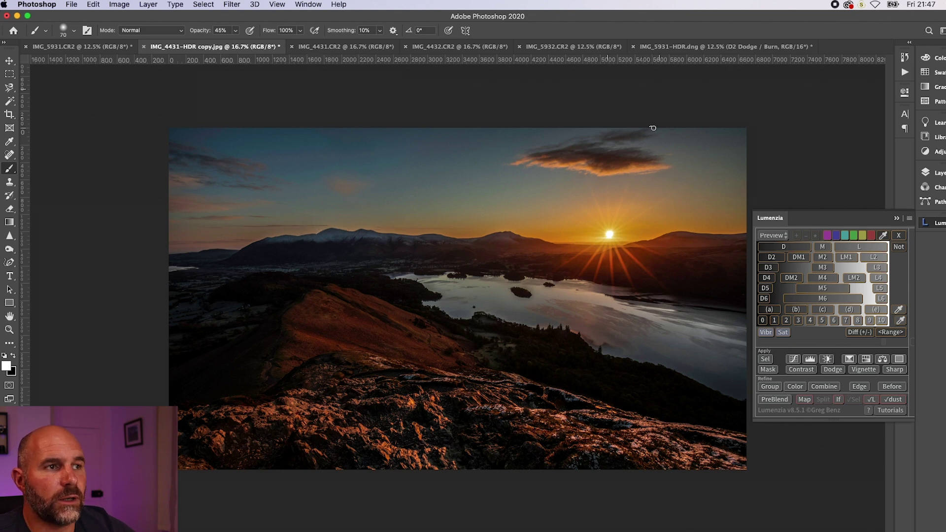
click(525, 49)
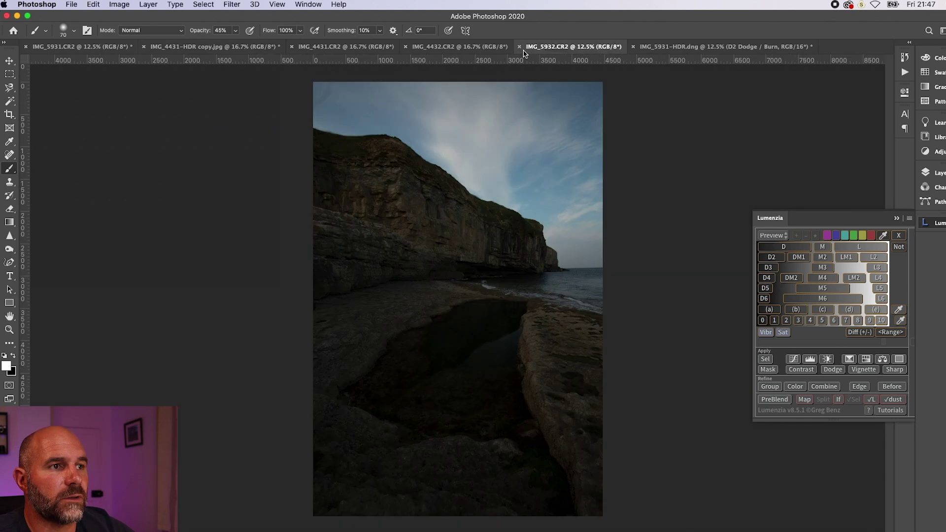
click(493, 48)
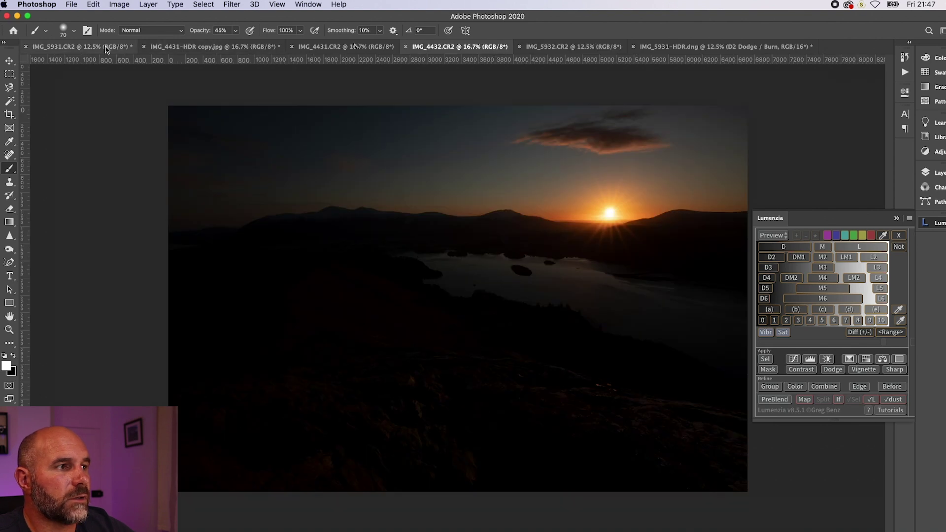
click(106, 48)
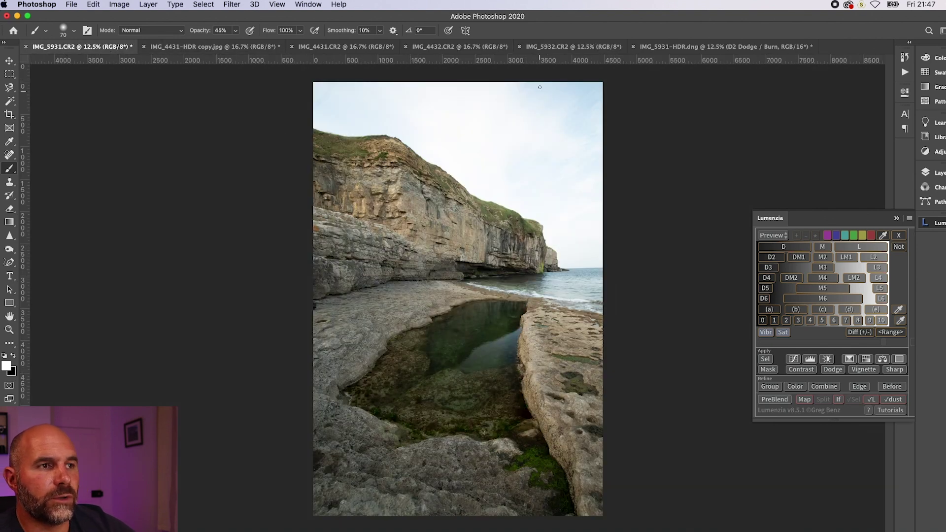
click(555, 47)
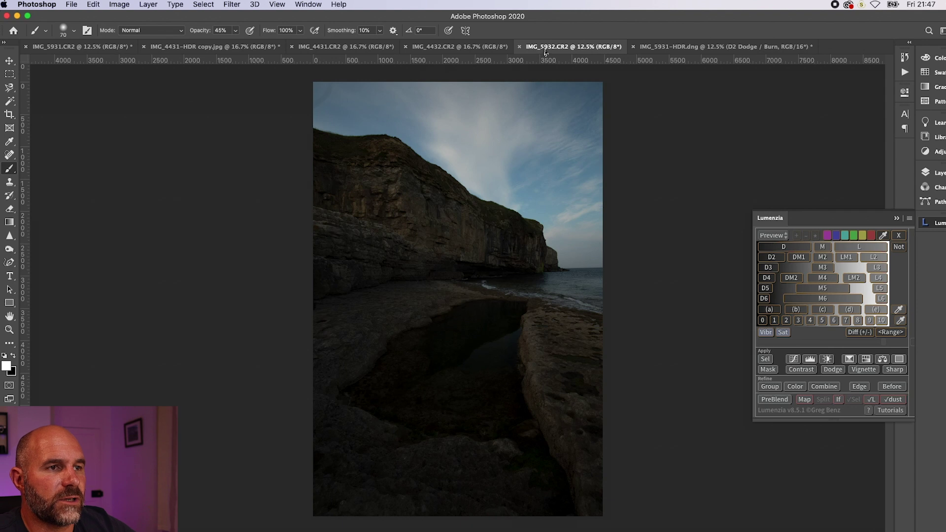
Copy the dark IMG_5932 cliff exposure into the IMG_5931.CR2 document as a new layer.
drag(545, 51, 629, 109)
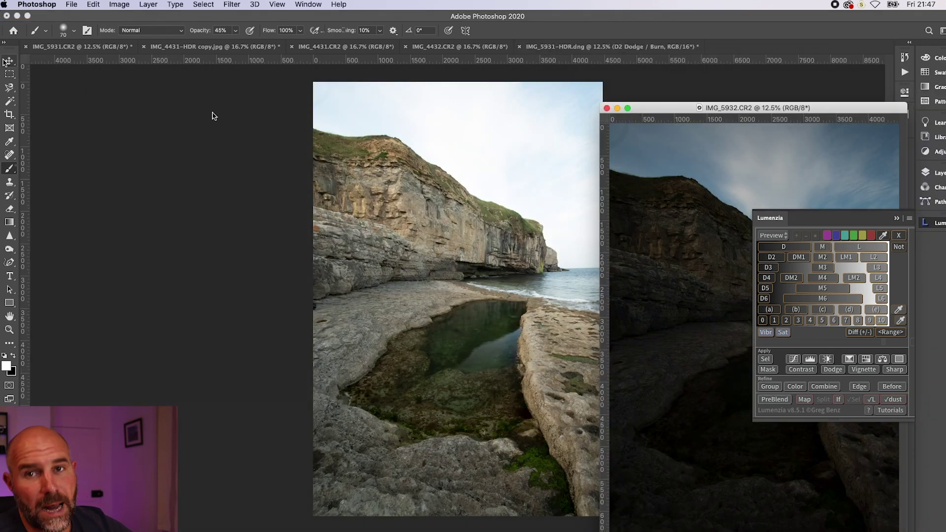
key(v)
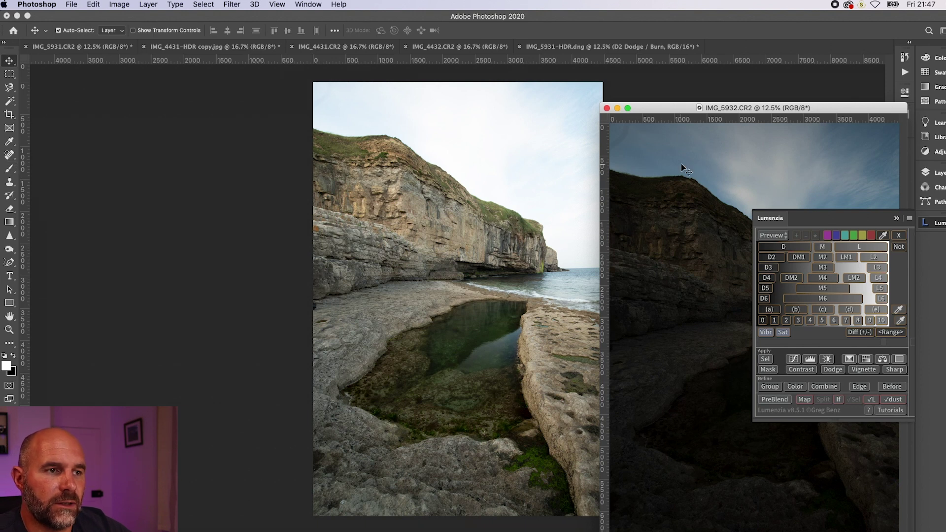
drag(685, 170, 378, 130)
Align Layer 1 flush with the canvas edges, toggling View > Snap off and back on.
click(277, 4)
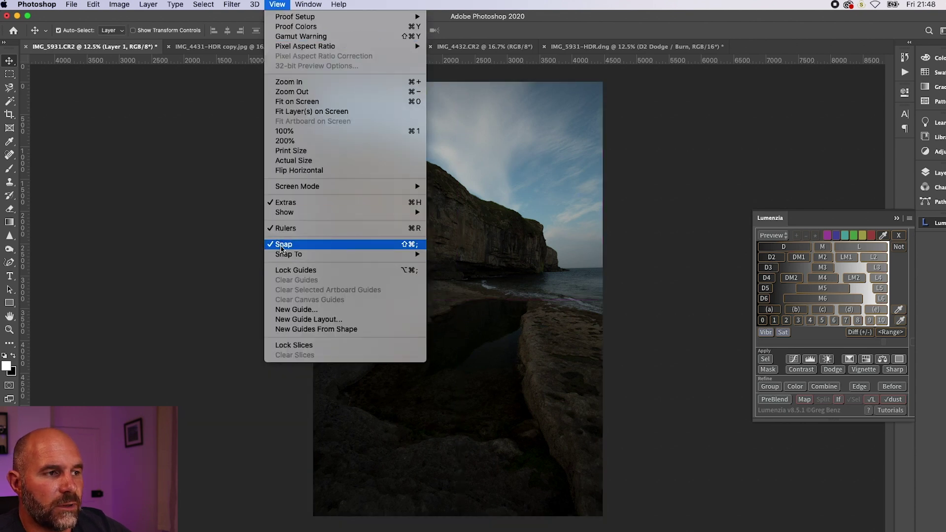
click(281, 246)
mouse_move(466, 266)
mouse_down()
mouse_move(493, 246)
mouse_move(481, 269)
mouse_up()
click(277, 4)
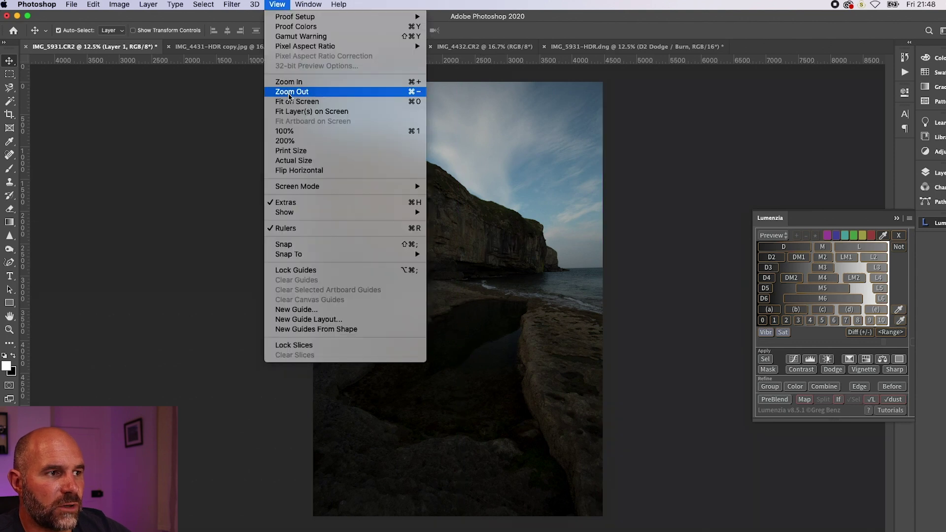
click(352, 244)
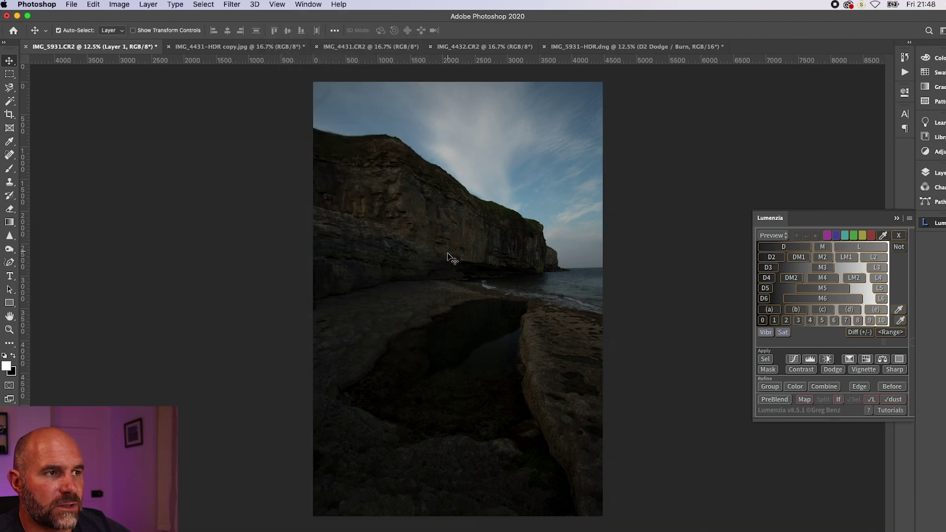
mouse_move(450, 255)
mouse_down()
mouse_move(456, 260)
mouse_move(448, 254)
mouse_up()
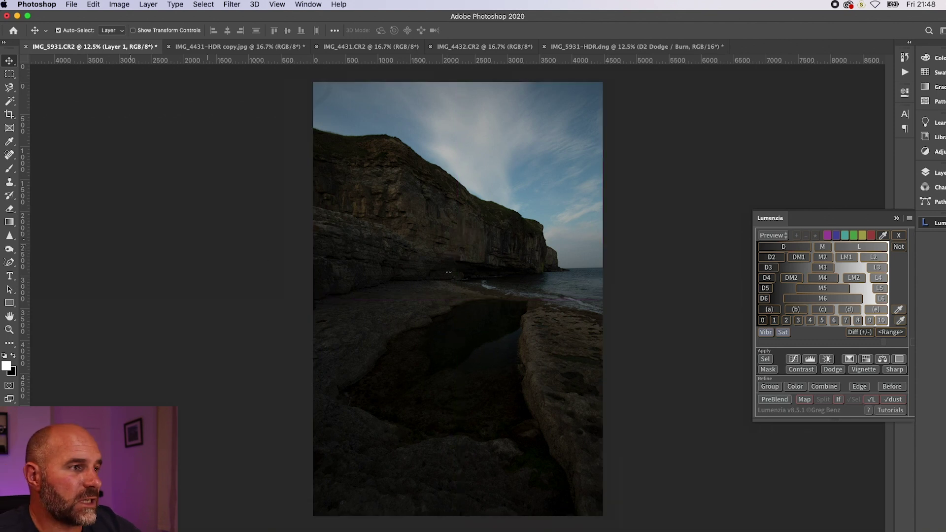
Erase the dark layer over the left cliff, lower ledge and green pool with a large eraser.
click(8, 209)
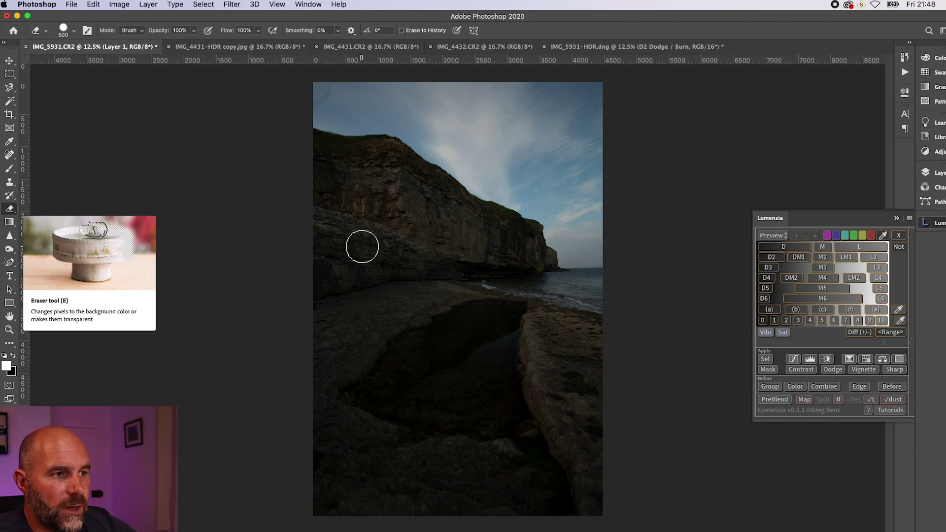
mouse_move(361, 246)
mouse_down()
mouse_move(391, 249)
mouse_move(376, 297)
mouse_move(394, 313)
mouse_up()
mouse_move(321, 246)
mouse_down()
mouse_move(331, 229)
mouse_move(312, 159)
mouse_move(323, 152)
mouse_move(387, 165)
mouse_move(504, 242)
mouse_move(485, 243)
mouse_move(380, 190)
mouse_move(341, 196)
mouse_move(464, 264)
mouse_move(443, 249)
mouse_up()
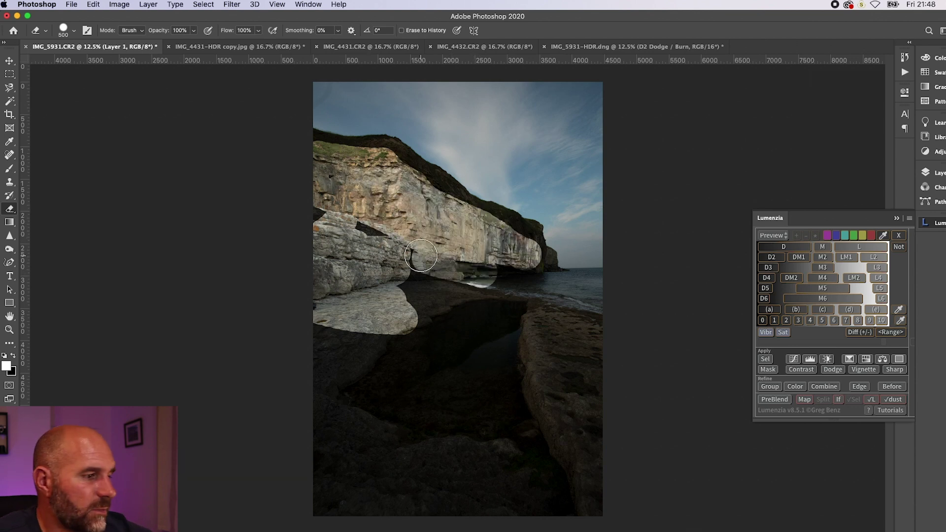
key(bracketright)
key(bracketright)
key(bracketright)
key(bracketright)
key(bracketright)
key(bracketright)
key(bracketright)
key(bracketright)
key(bracketright)
key(bracketright)
key(bracketright)
key(bracketright)
key(bracketright)
key(bracketright)
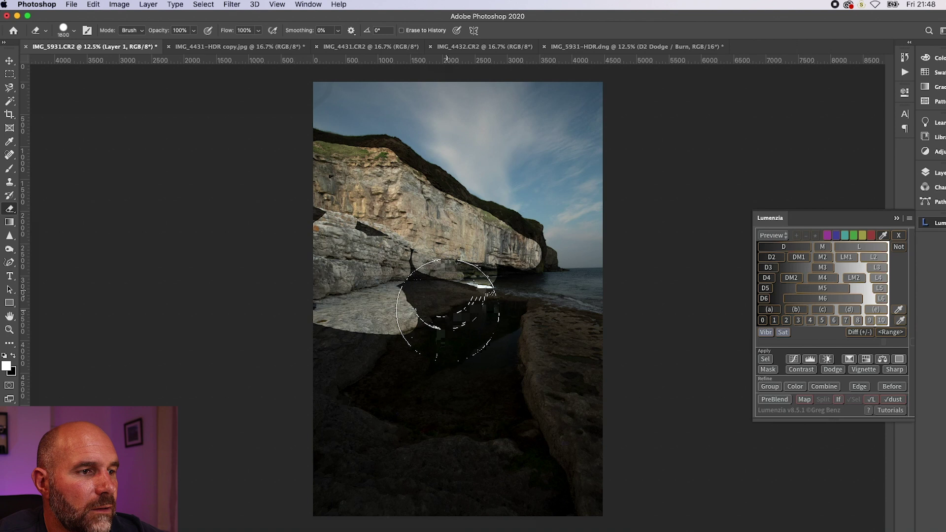
mouse_move(486, 327)
mouse_down()
mouse_move(412, 317)
mouse_move(537, 336)
mouse_move(539, 349)
mouse_move(612, 328)
mouse_move(348, 348)
mouse_move(532, 385)
mouse_move(485, 475)
mouse_move(433, 443)
mouse_up()
With a smaller eraser, brighten the left cliff face and erase along the zoomed-in cliff top.
key(bracketleft)
key(bracketleft)
key(bracketleft)
key(bracketleft)
key(bracketleft)
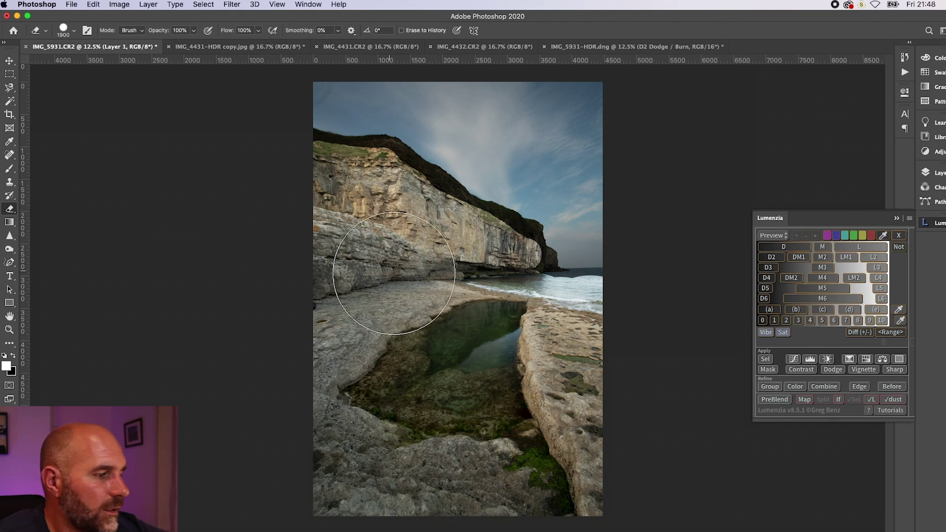
mouse_move(389, 246)
mouse_down()
mouse_move(355, 227)
mouse_move(394, 204)
mouse_up()
key(bracketleft)
key(bracketleft)
key(bracketleft)
key(bracketleft)
key(bracketleft)
key(bracketleft)
key(bracketleft)
key(bracketleft)
key(bracketleft)
key(bracketleft)
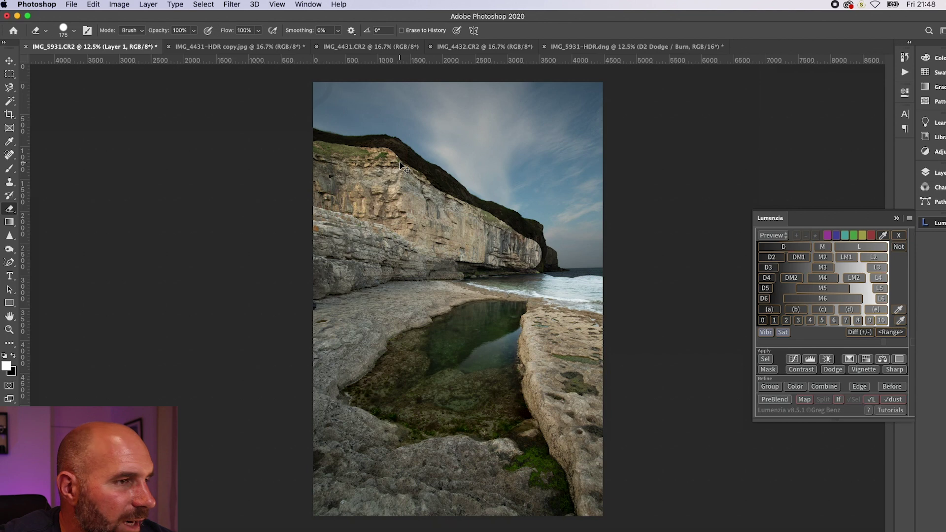
key(super+equal)
key(super+equal)
key(super+equal)
key(super+equal)
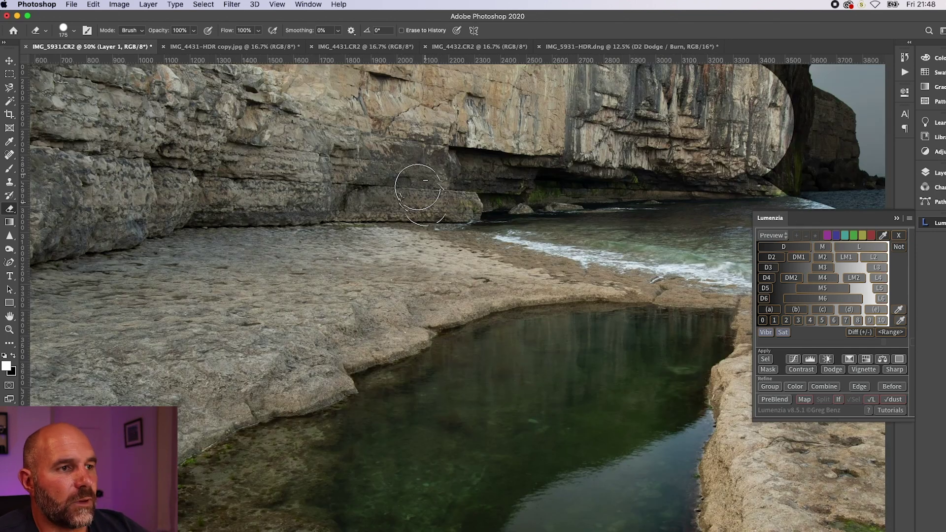
scroll(426, 197, up, 10)
scroll(424, 195, up, 2)
mouse_move(422, 175)
mouse_down()
mouse_move(291, 99)
mouse_move(278, 105)
mouse_move(470, 246)
mouse_up()
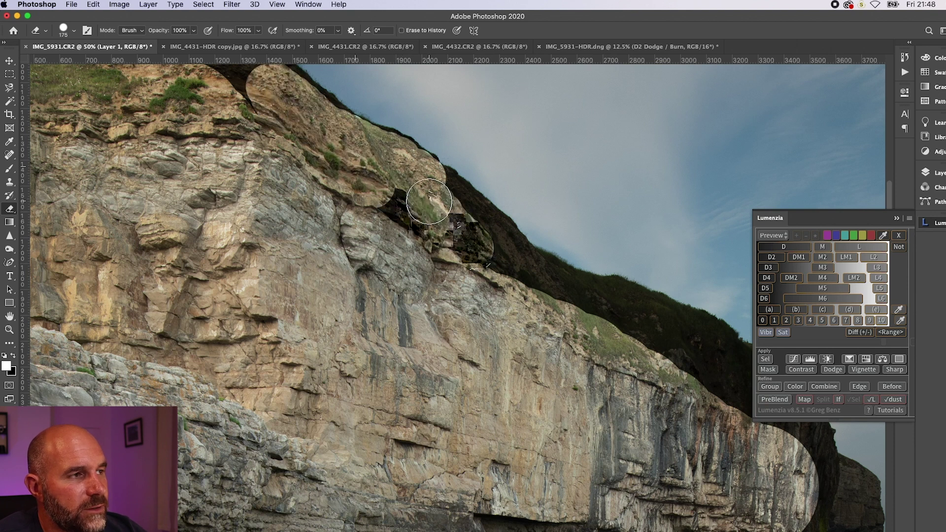
Set the eraser to 114 px, reveal lighter rock along the cliff ridge, then zoom out.
click(74, 31)
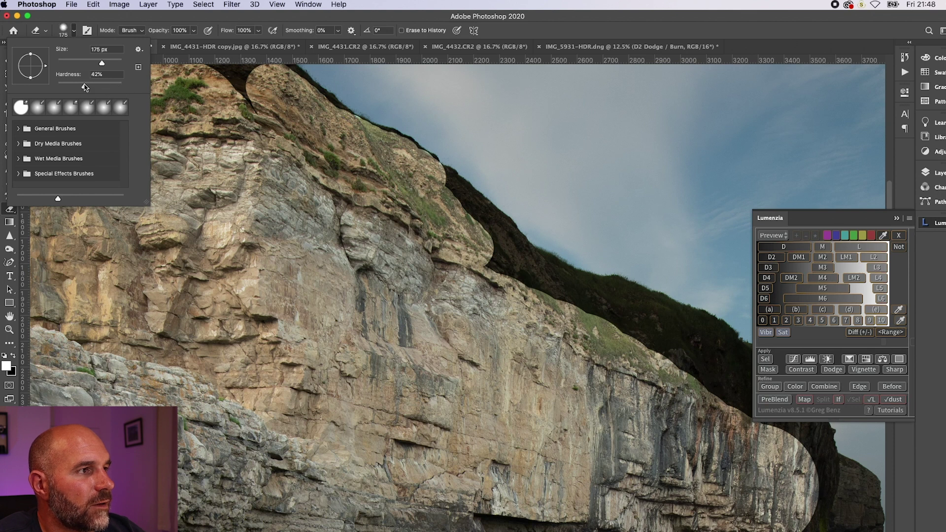
drag(94, 64, 92, 63)
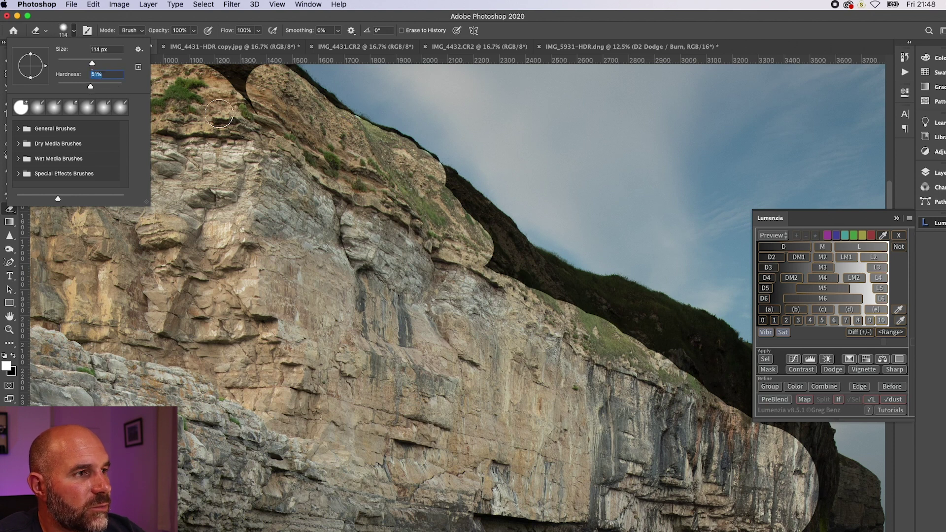
scroll(315, 238, up, 5)
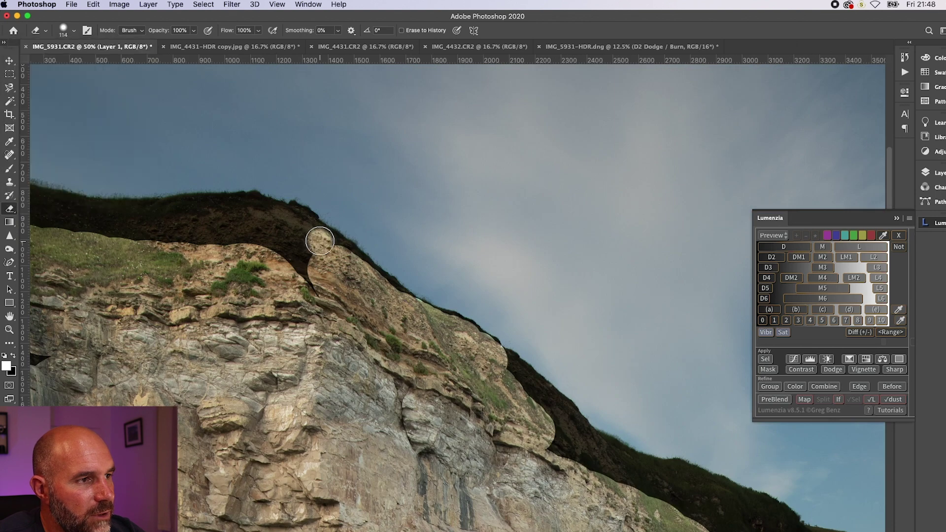
click(317, 239)
mouse_move(301, 222)
mouse_down()
mouse_move(374, 288)
mouse_move(239, 229)
mouse_move(317, 284)
mouse_move(260, 242)
mouse_move(147, 234)
mouse_up()
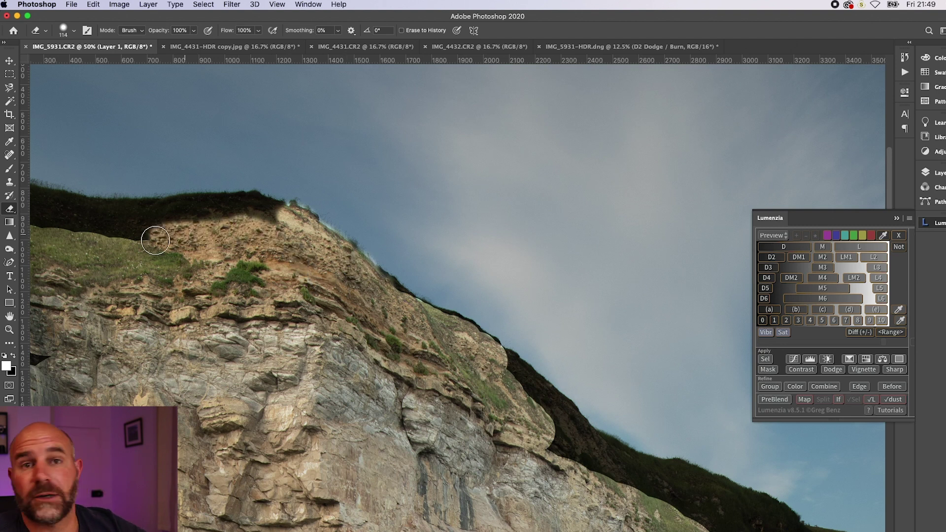
key(super+z)
key(super+shift+z)
key(super+minus)
key(super+minus)
key(super+minus)
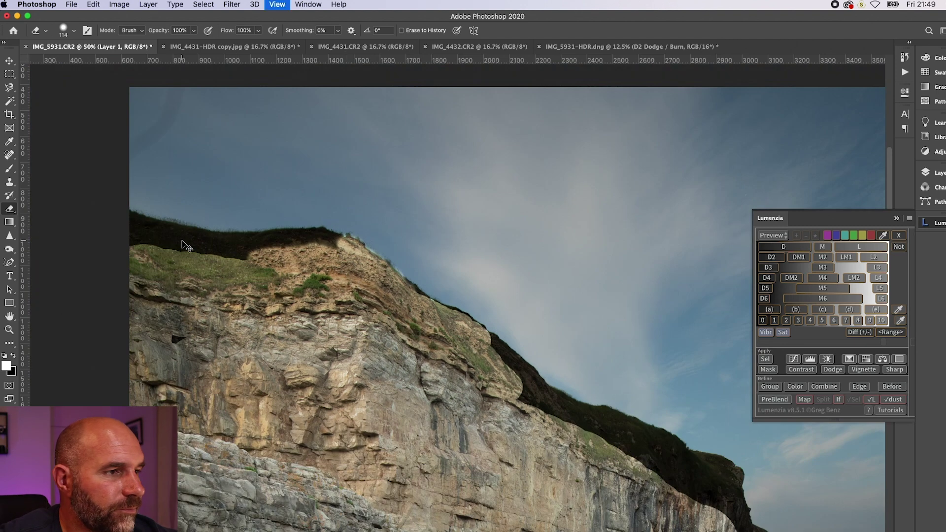
key(super+minus)
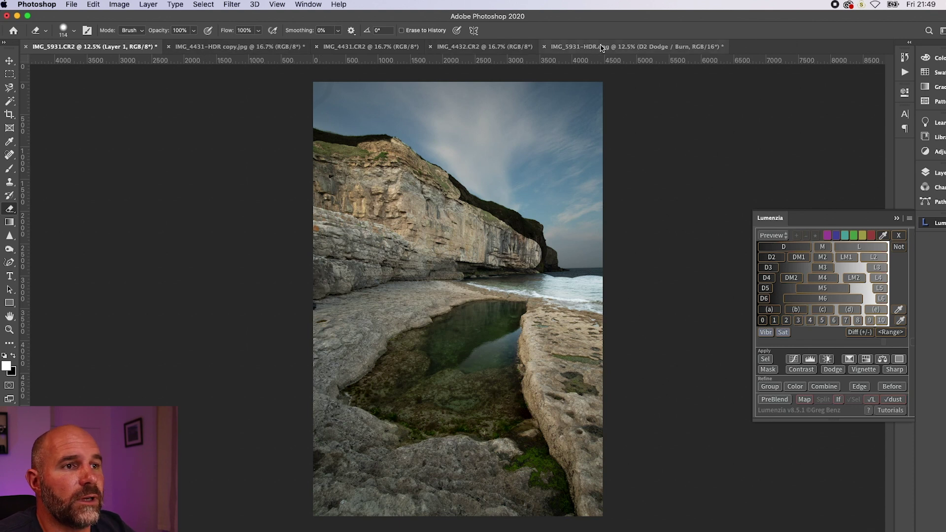
Switch to the IMG_5931-HDR.dng document to compare it with the manual blend.
click(602, 48)
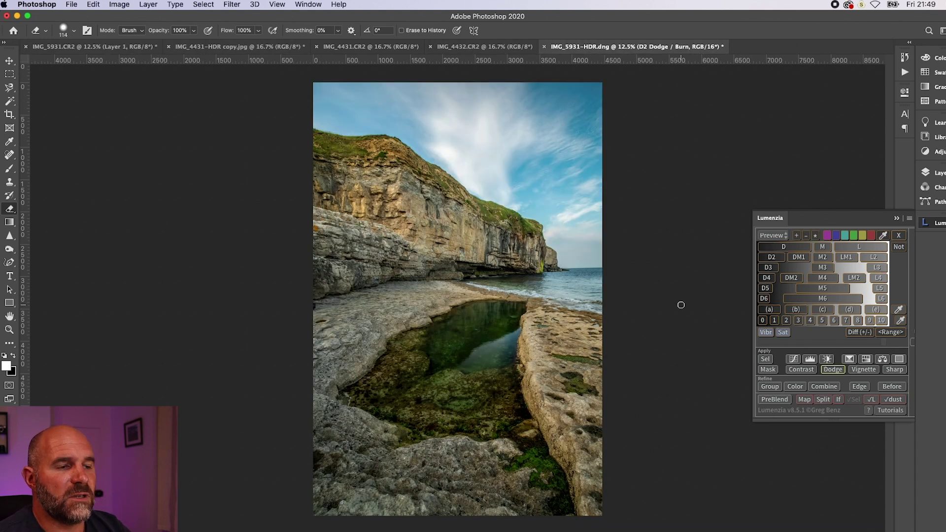